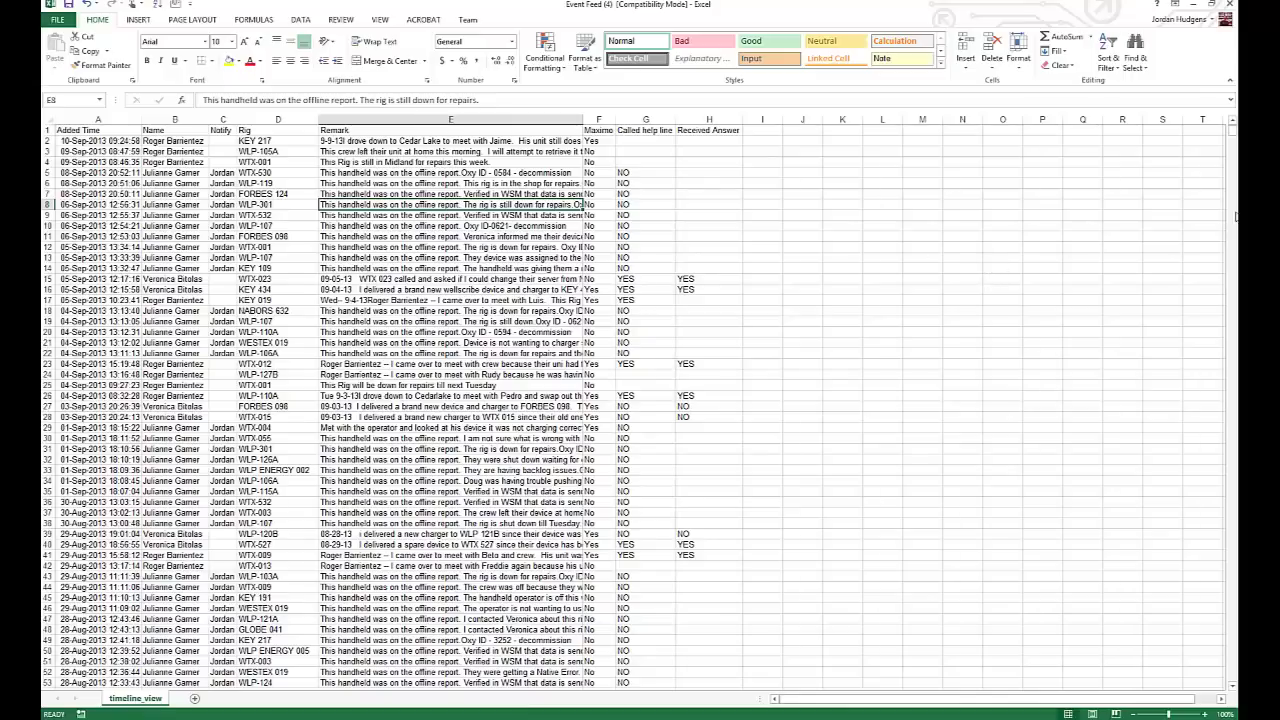
Scroll through the timeline_view data to its last row and back to the top.
left_click_drag(1233, 135, 1224, 682)
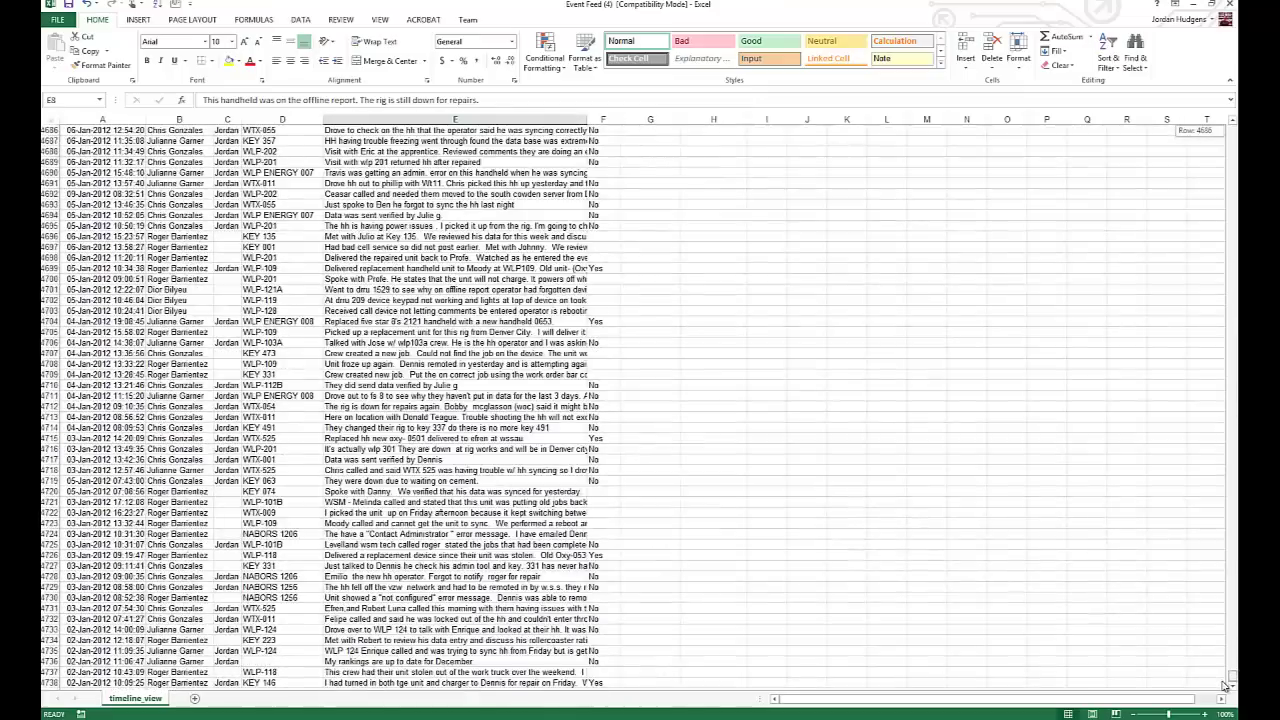
left_click_drag(1224, 686, 867, 223)
left_click(719, 228)
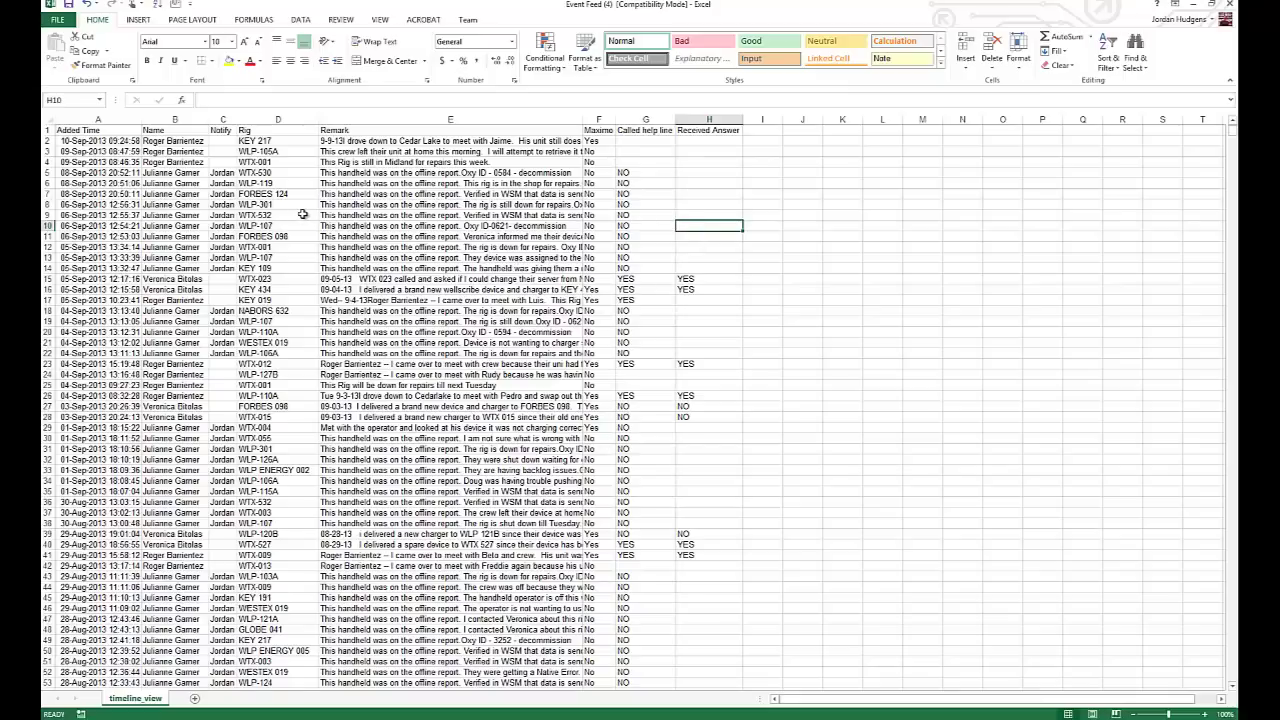
Select A1:H4738 and start a PivotTable from it, placed on a New Worksheet.
left_click(107, 131)
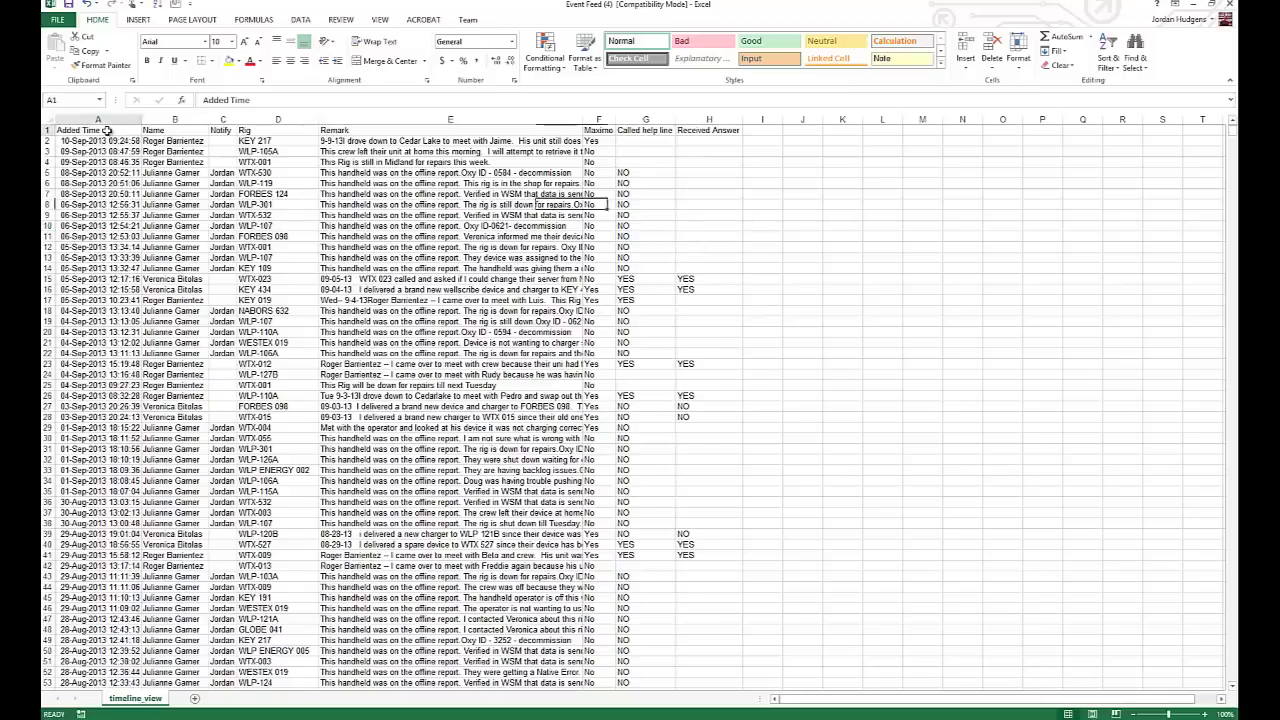
left_click_drag(107, 131, 696, 386)
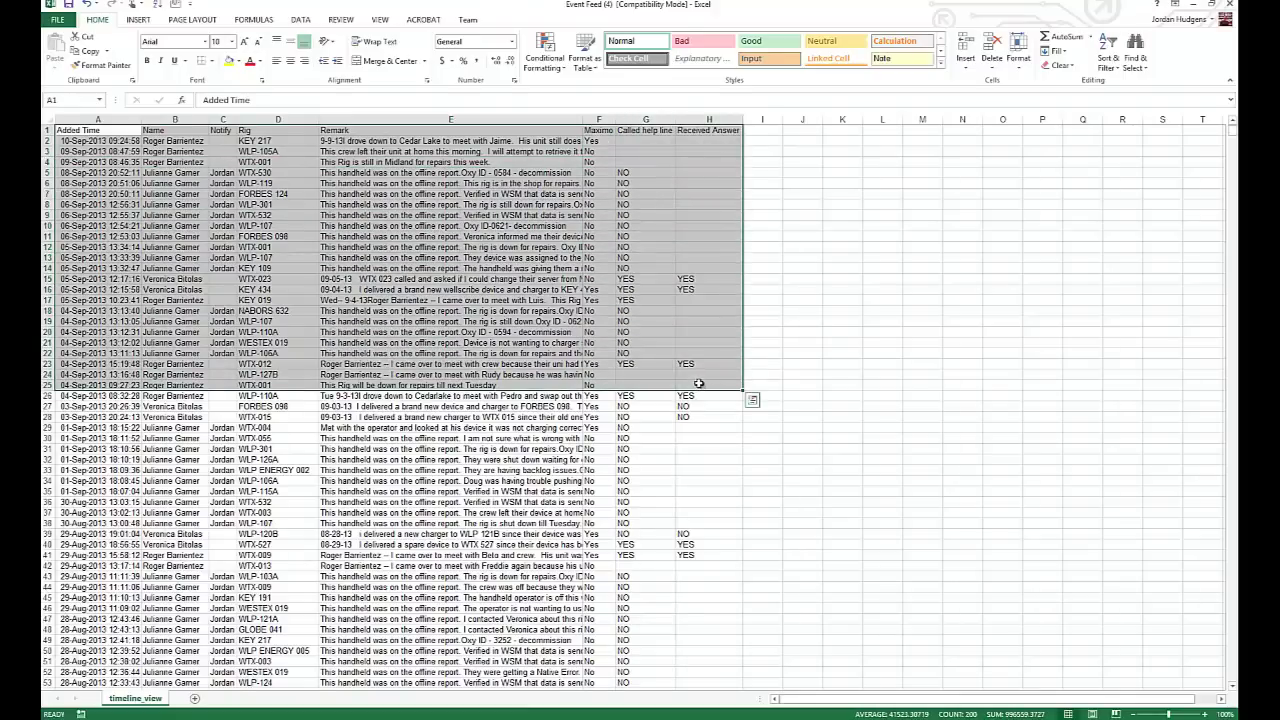
left_click_drag(1234, 134, 1233, 686)
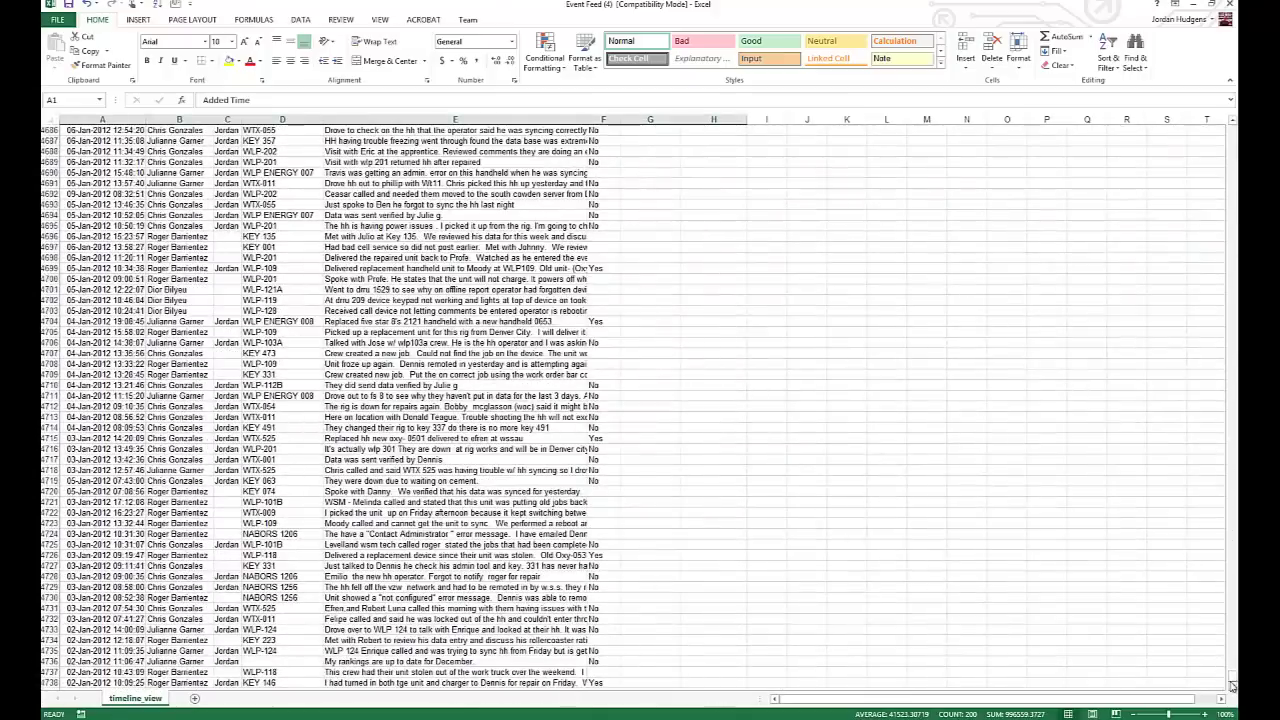
left_click(699, 683, "shift")
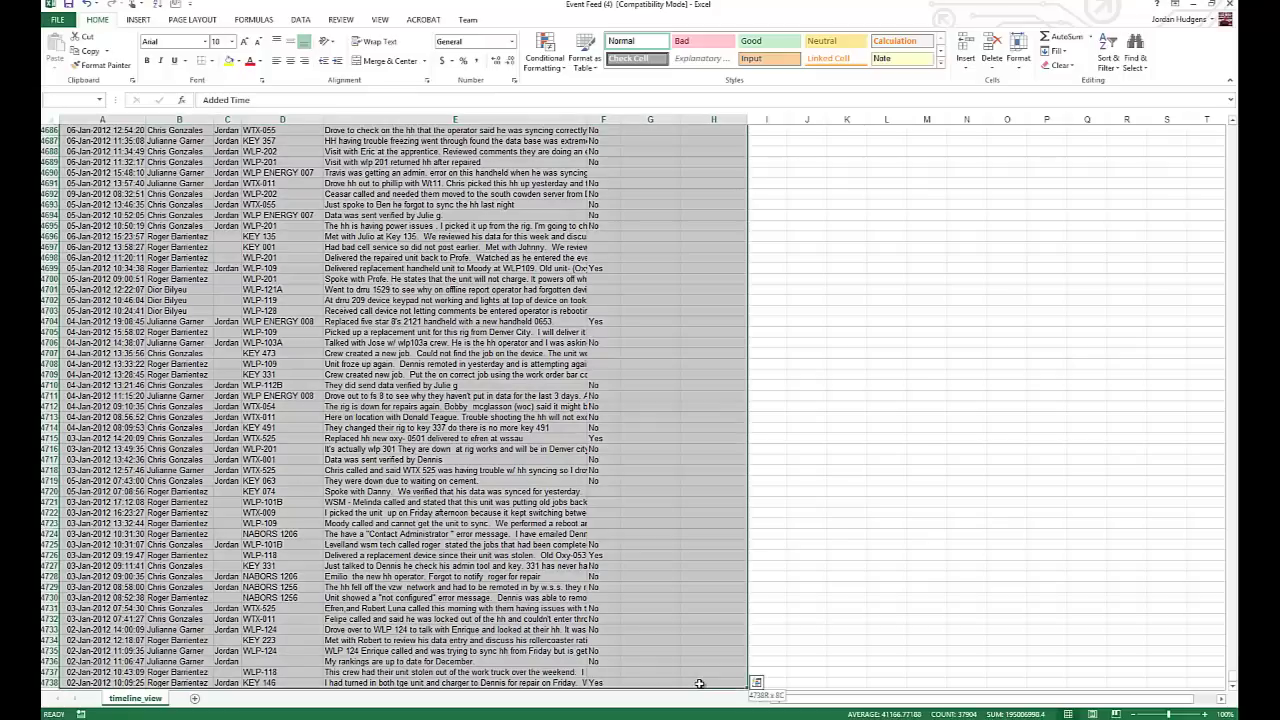
left_click_drag(1233, 680, 1200, 112)
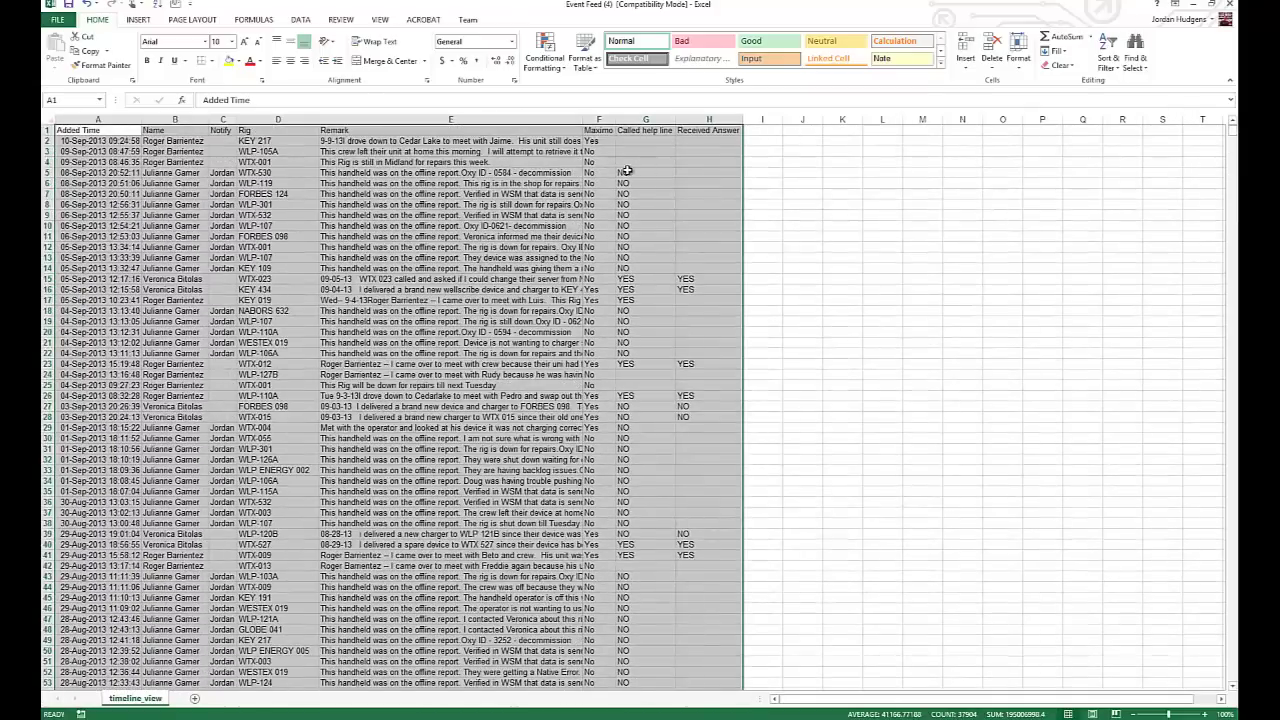
left_click(140, 20)
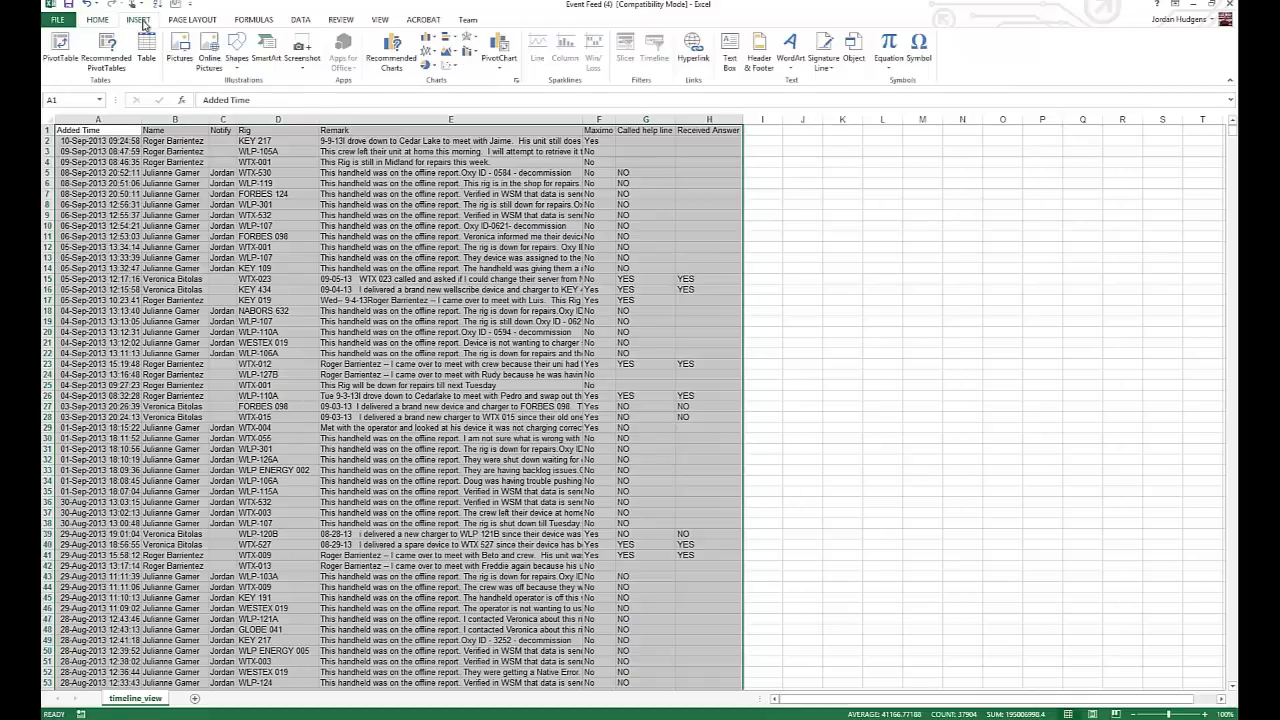
left_click(62, 50)
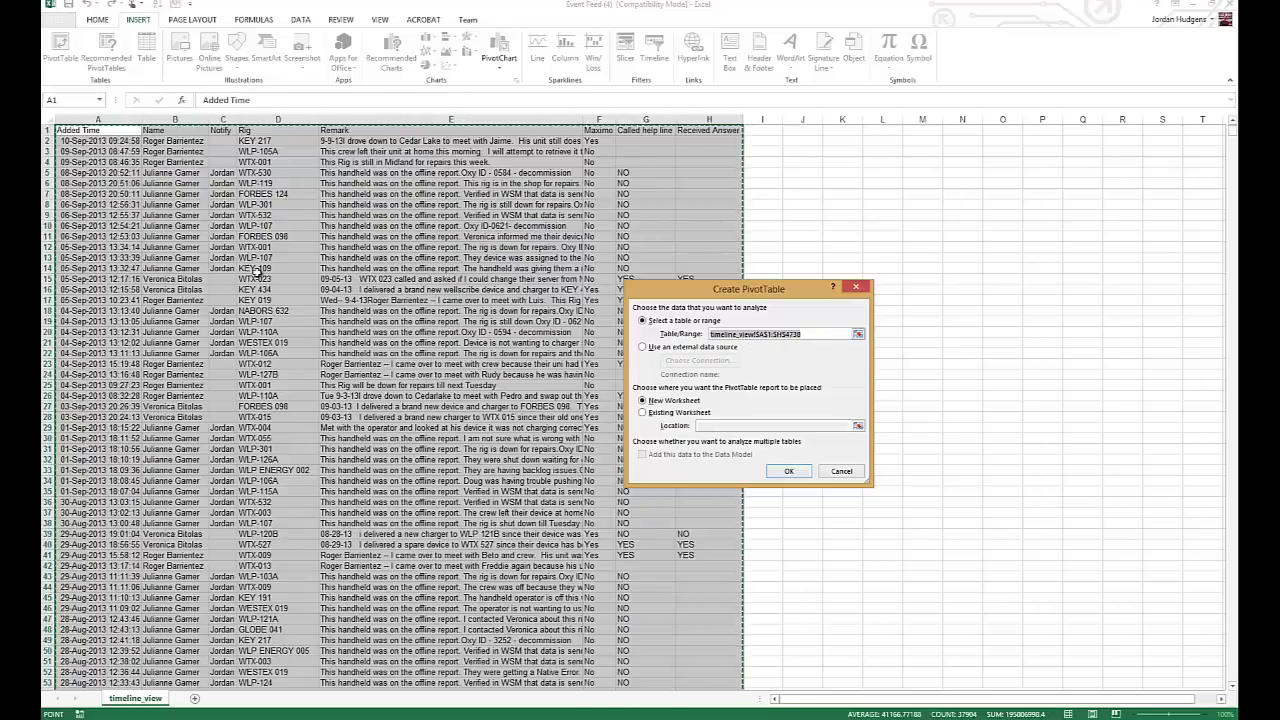
Build the pivot on the new sheet with Name as rows and Count of Rig as values.
left_click(788, 471)
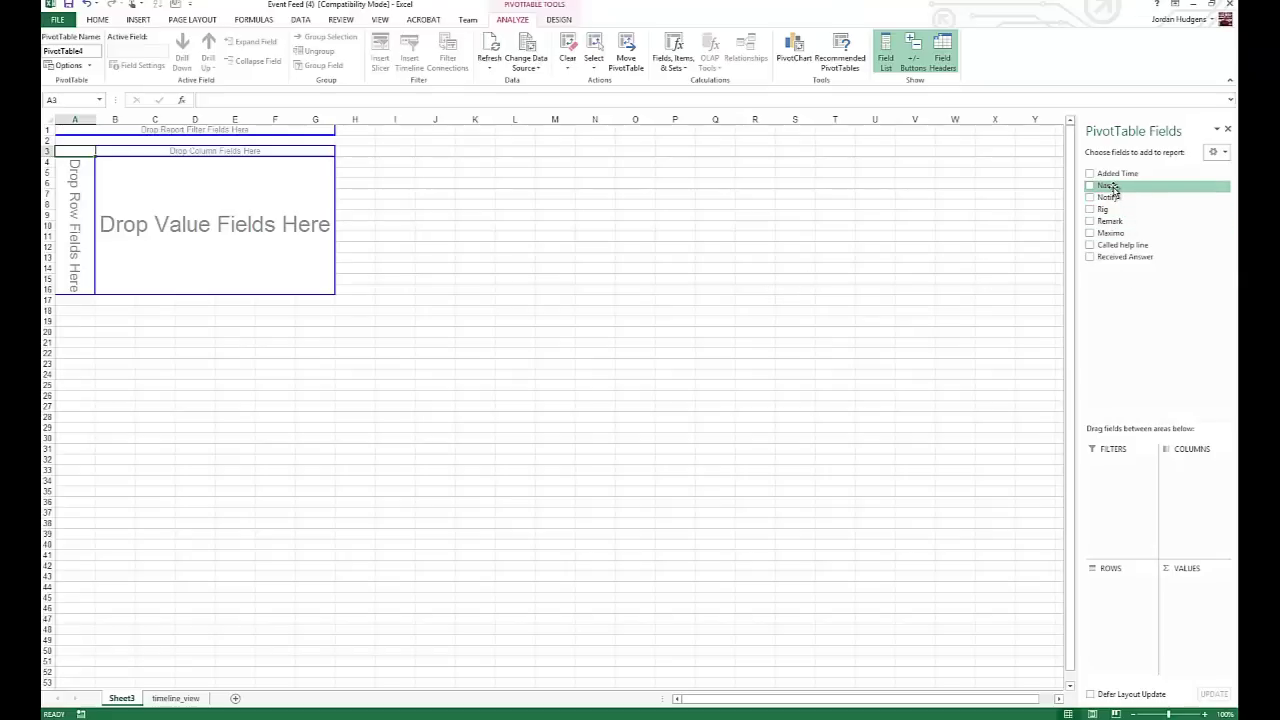
left_click_drag(1114, 189, 1127, 604)
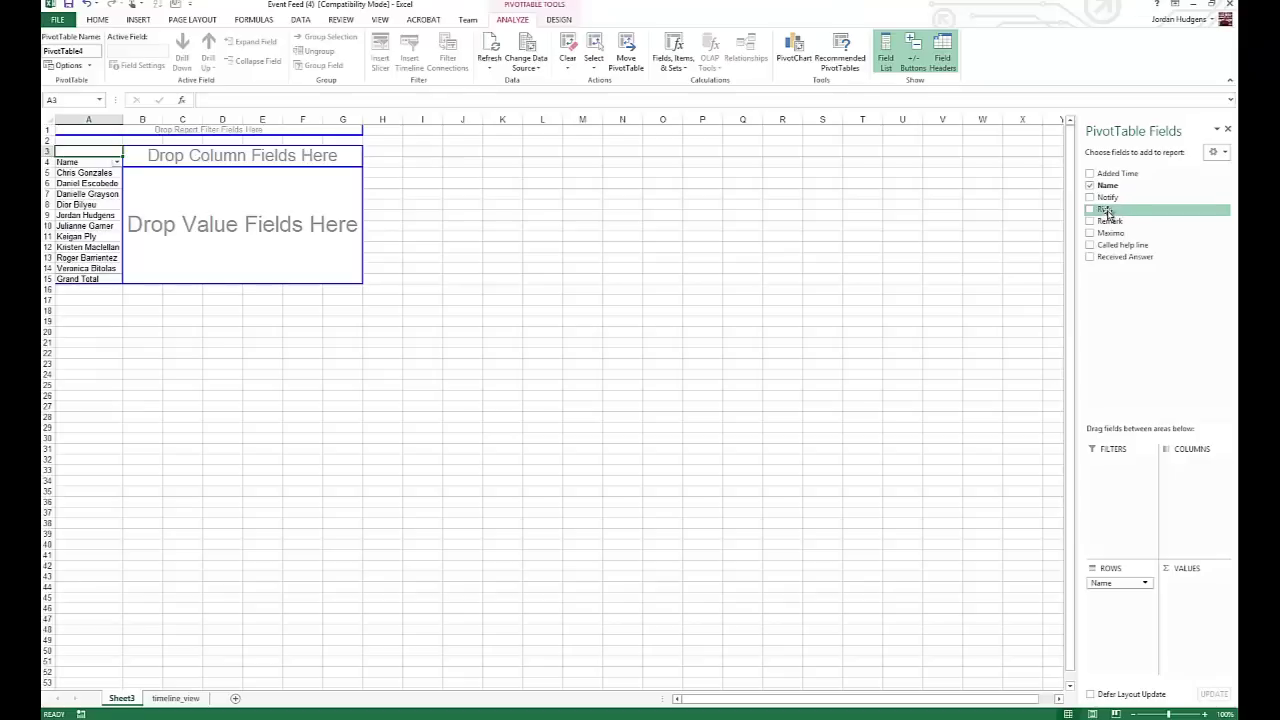
left_click_drag(1107, 212, 1185, 596)
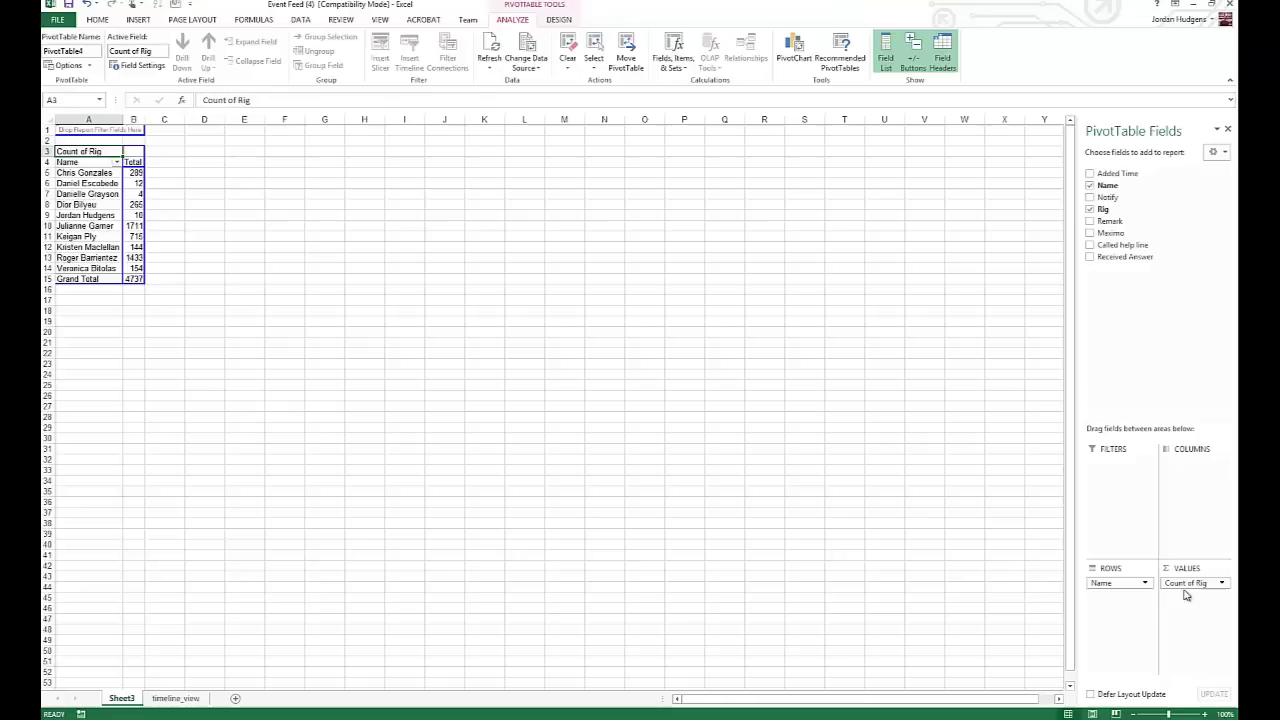
left_click(213, 205)
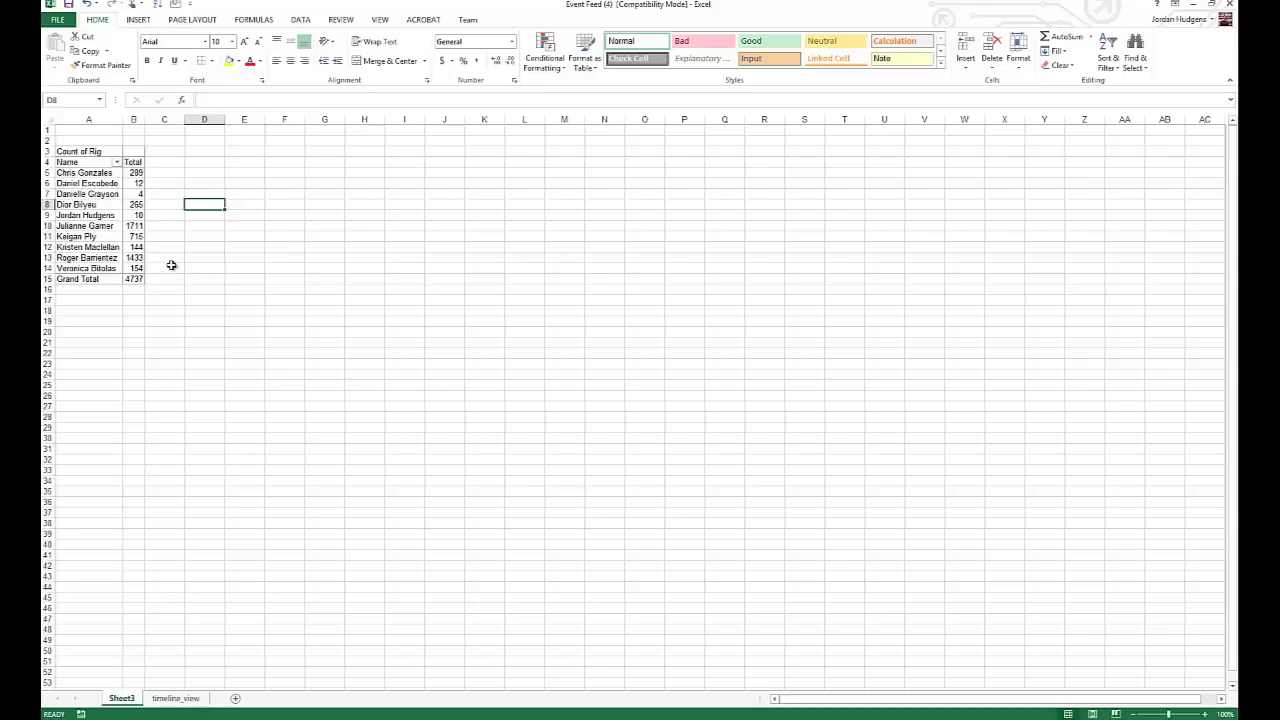
Inspect the pivot's first names and their Rig counts of 4 and 265.
left_click(46, 173)
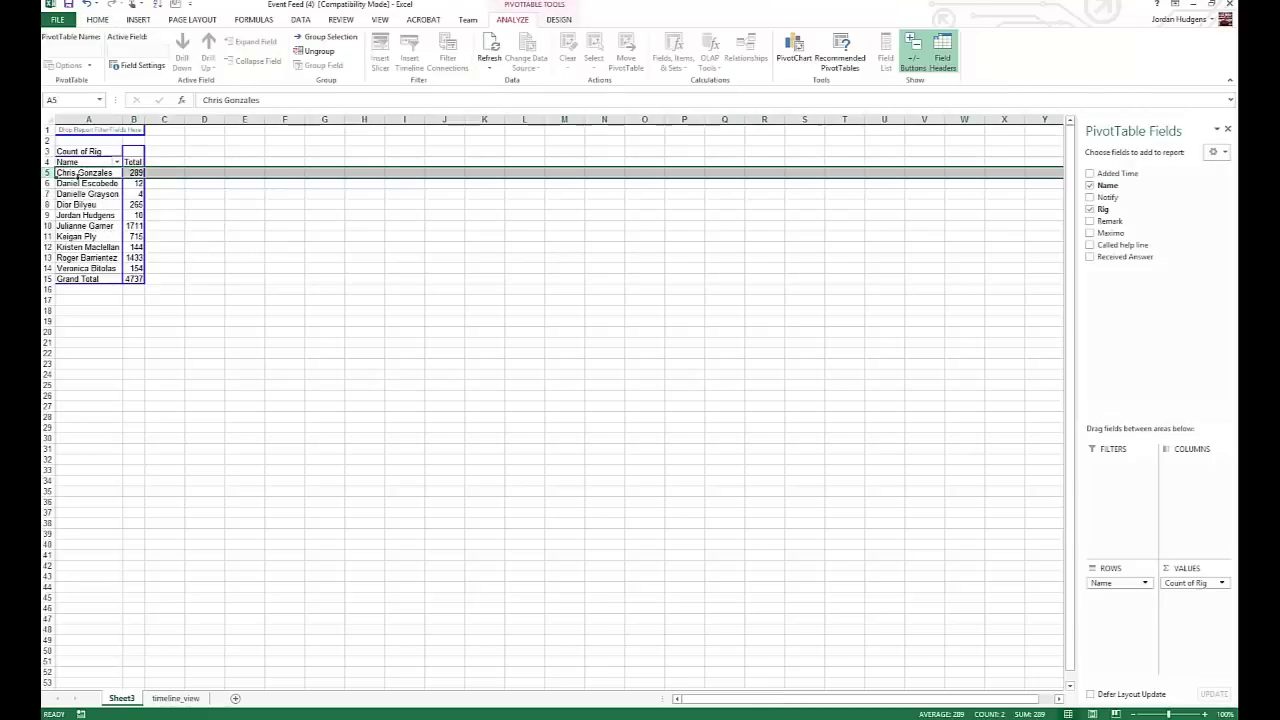
left_click_drag(88, 178, 133, 173)
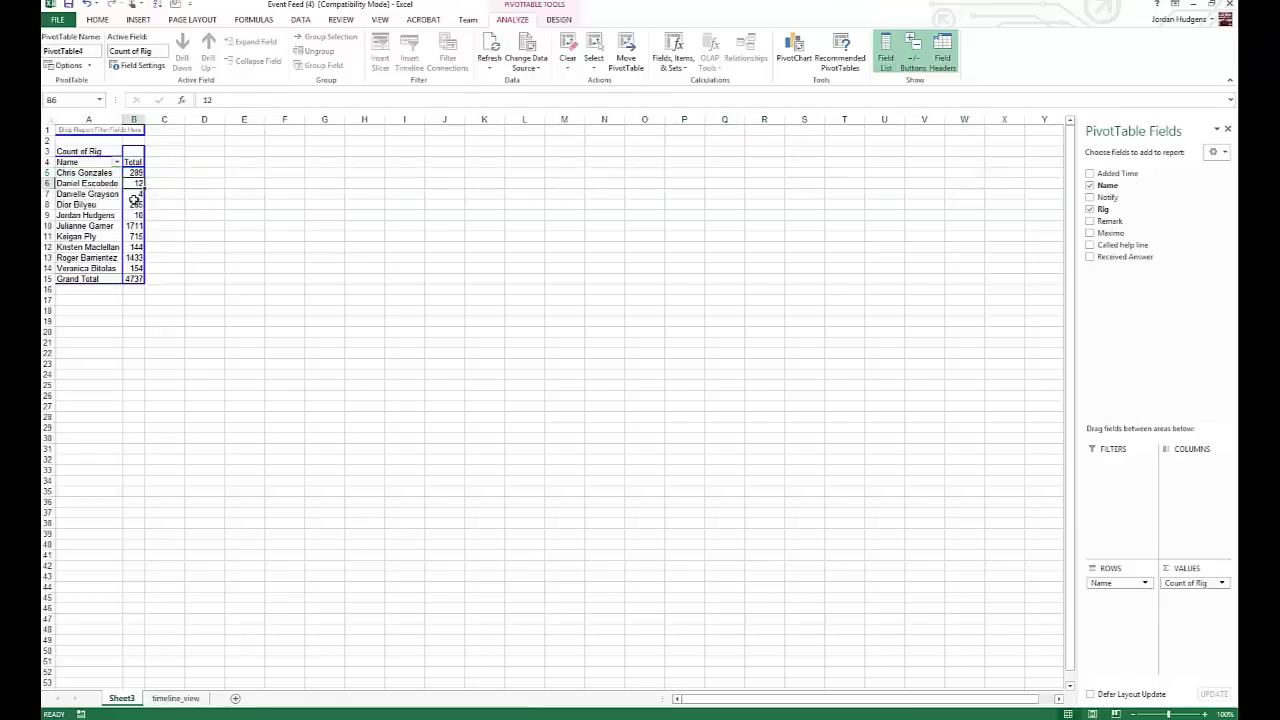
left_click(135, 193)
left_click(134, 204)
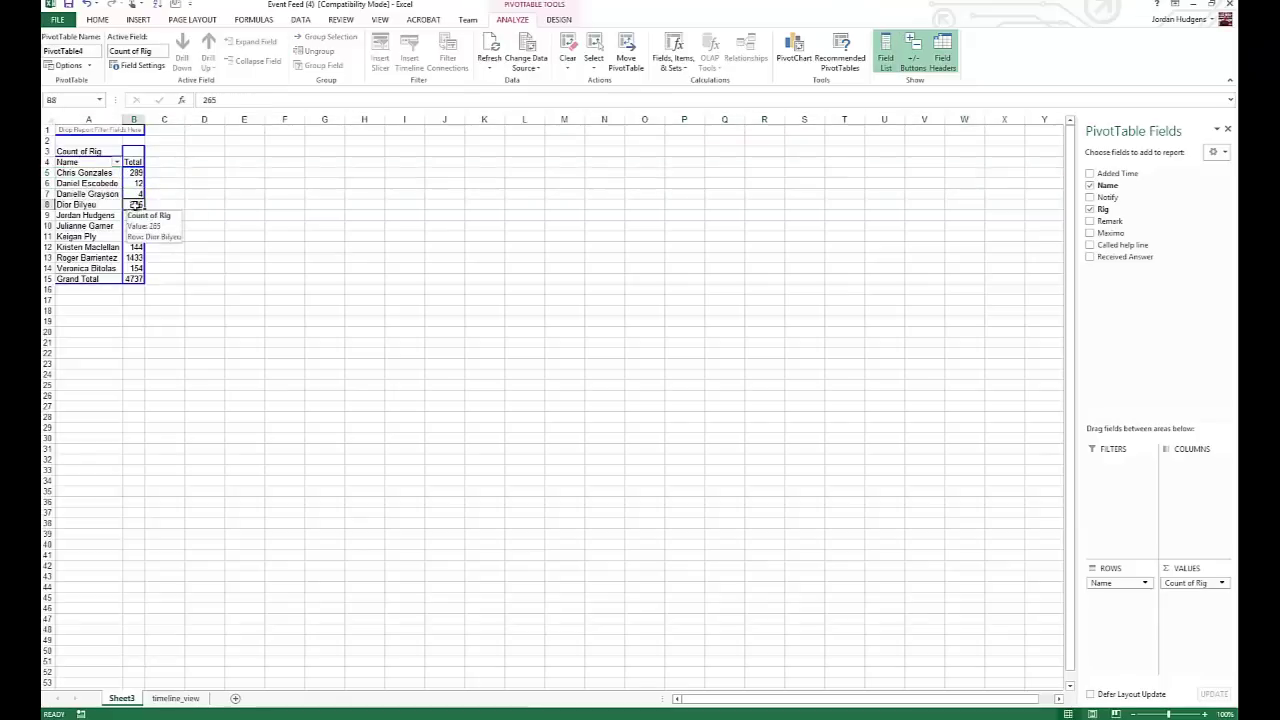
Compare those counts against the Name column on the timeline_view data sheet.
left_click(196, 700)
left_click(223, 257)
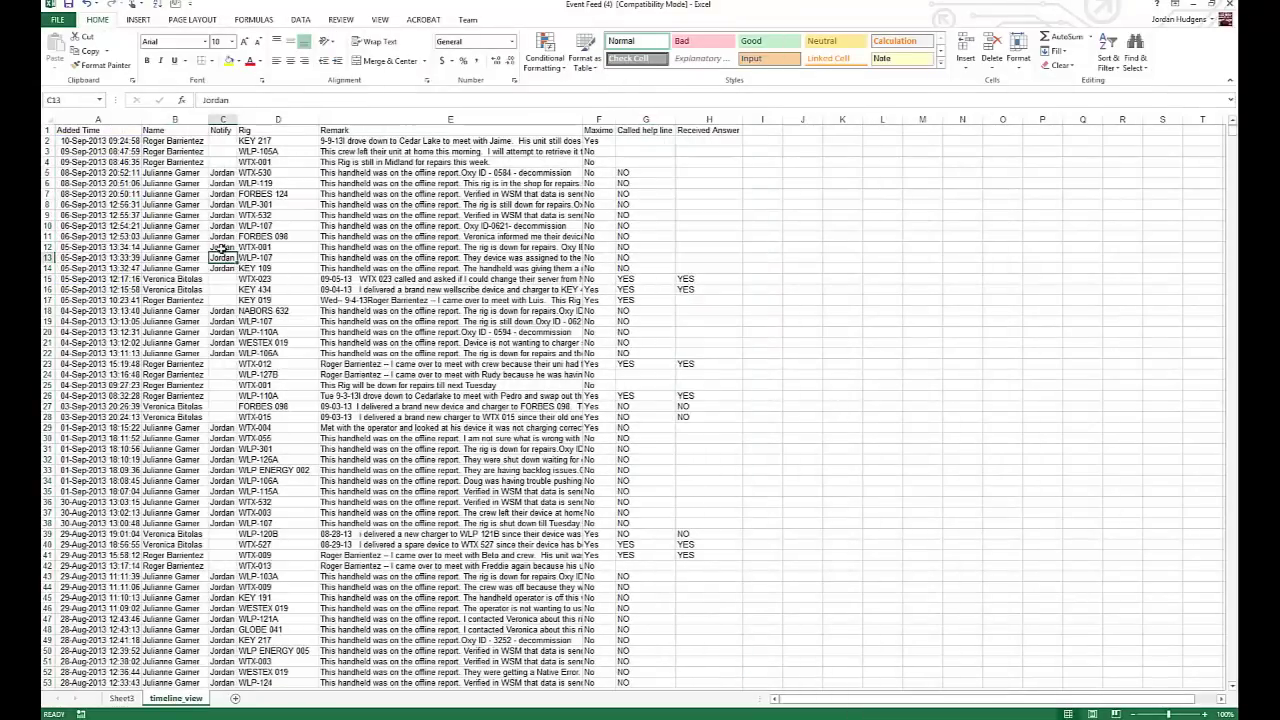
left_click(170, 173)
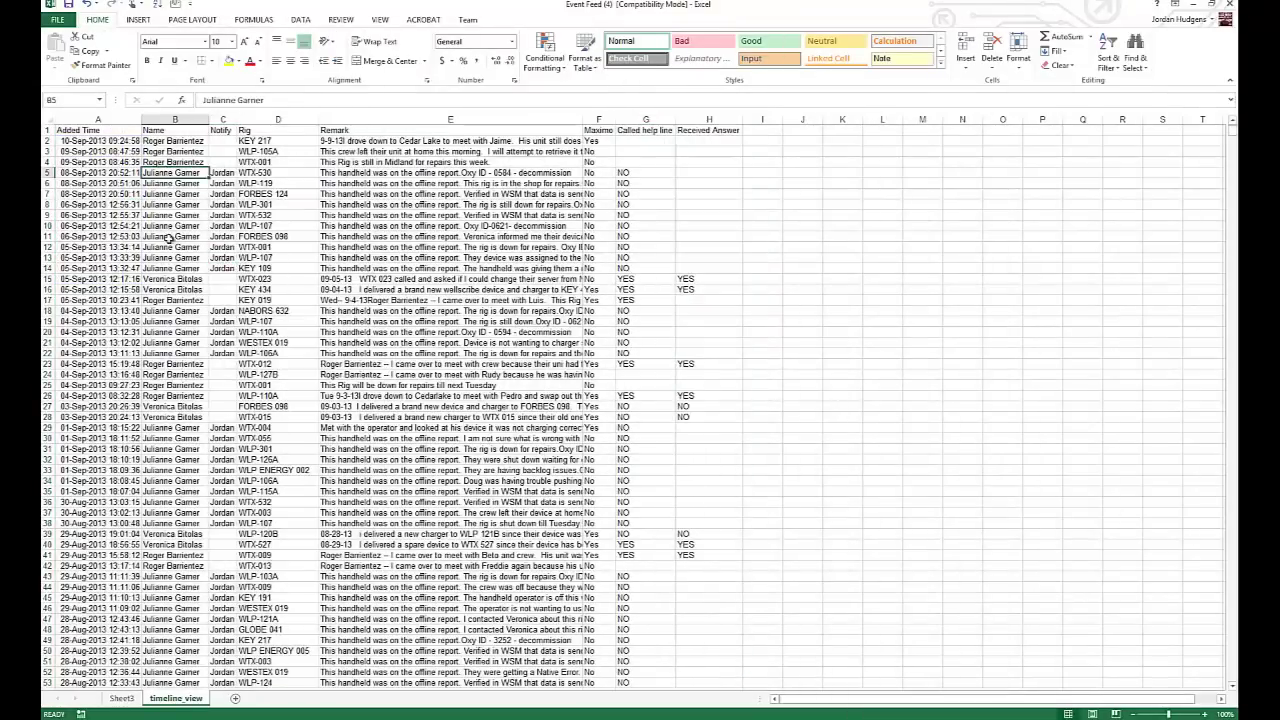
scroll(172, 363, "down", 16)
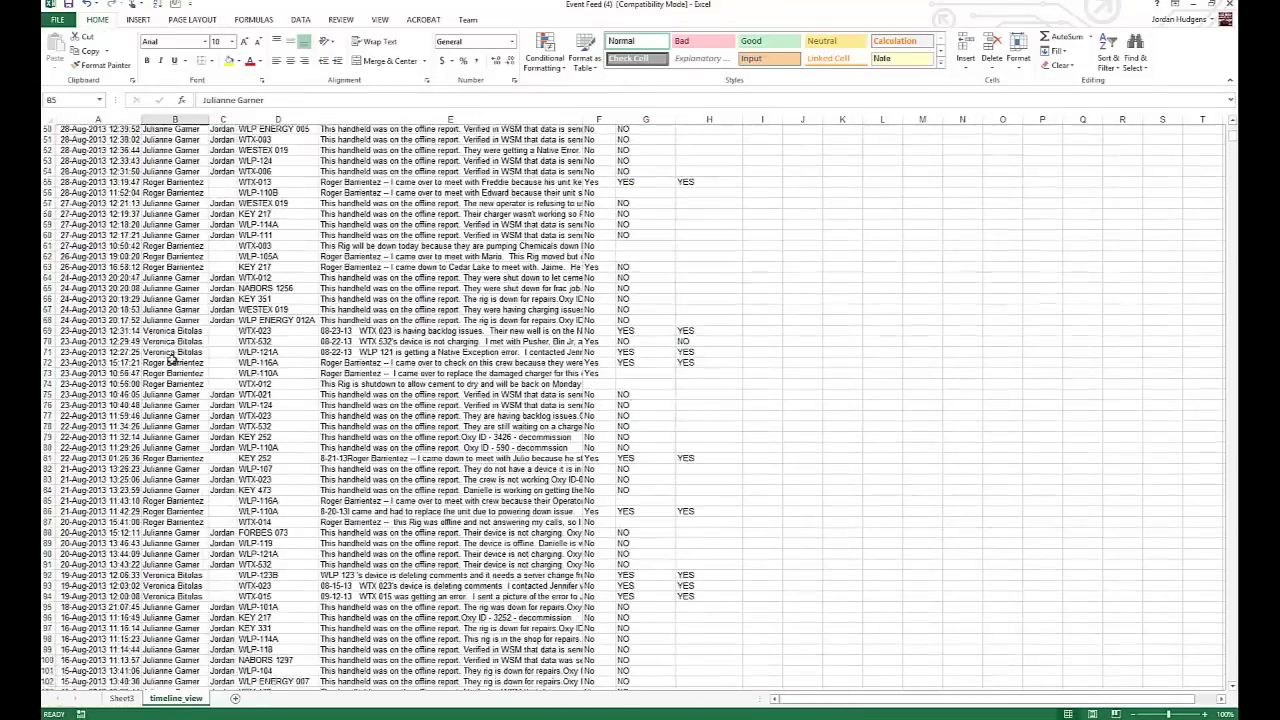
scroll(172, 368, "up", 8)
scroll(172, 368, "up", 8)
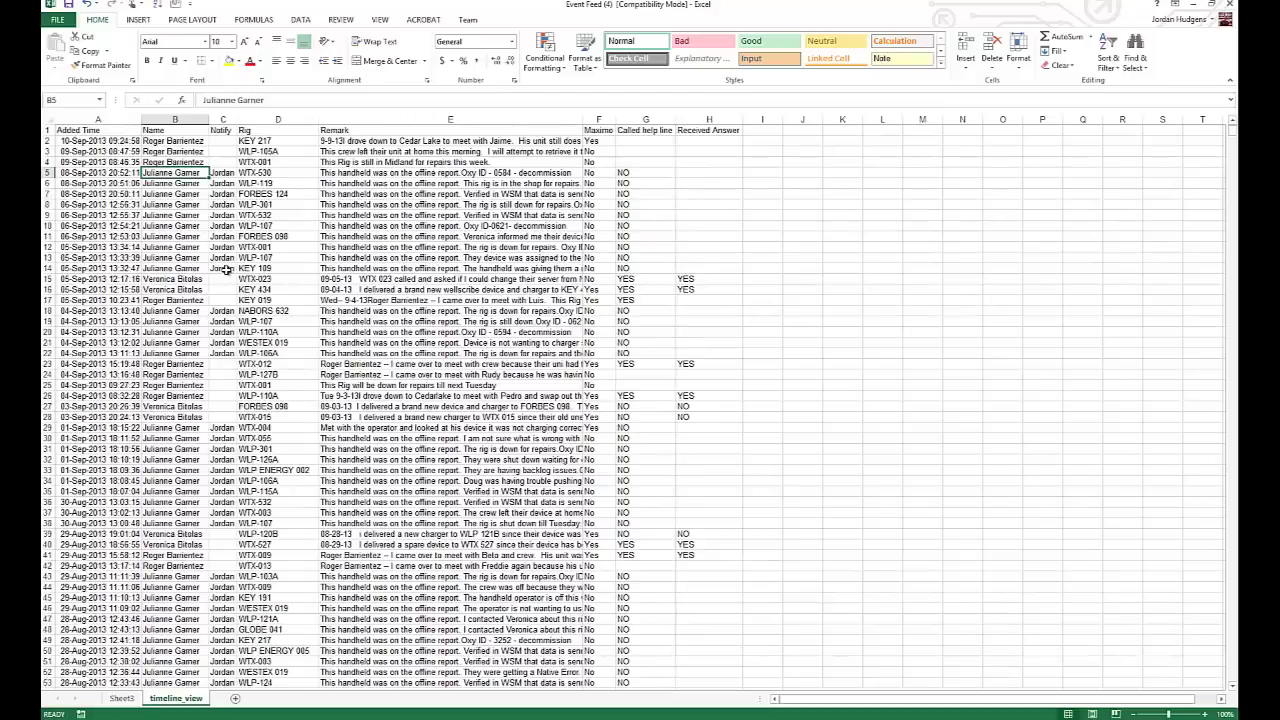
left_click(183, 226)
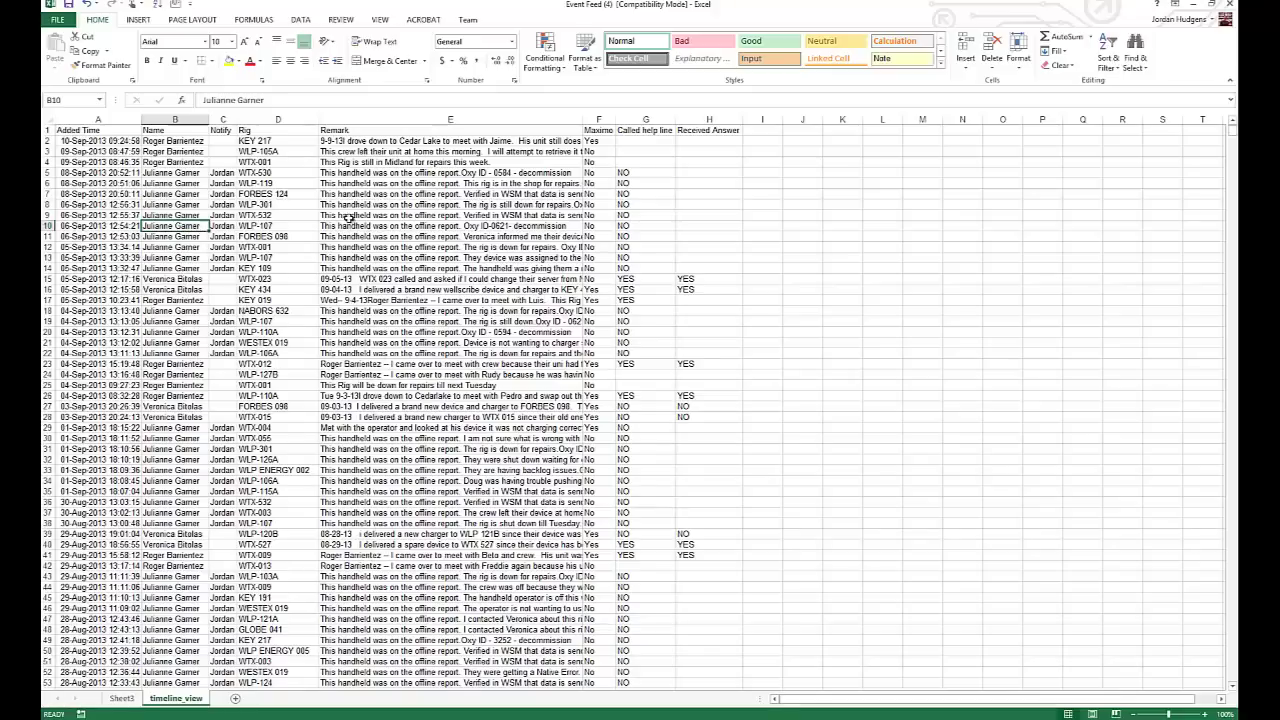
Cross-check pivot row 10 against the timeline_view data, ending back on Sheet3.
left_click(122, 698)
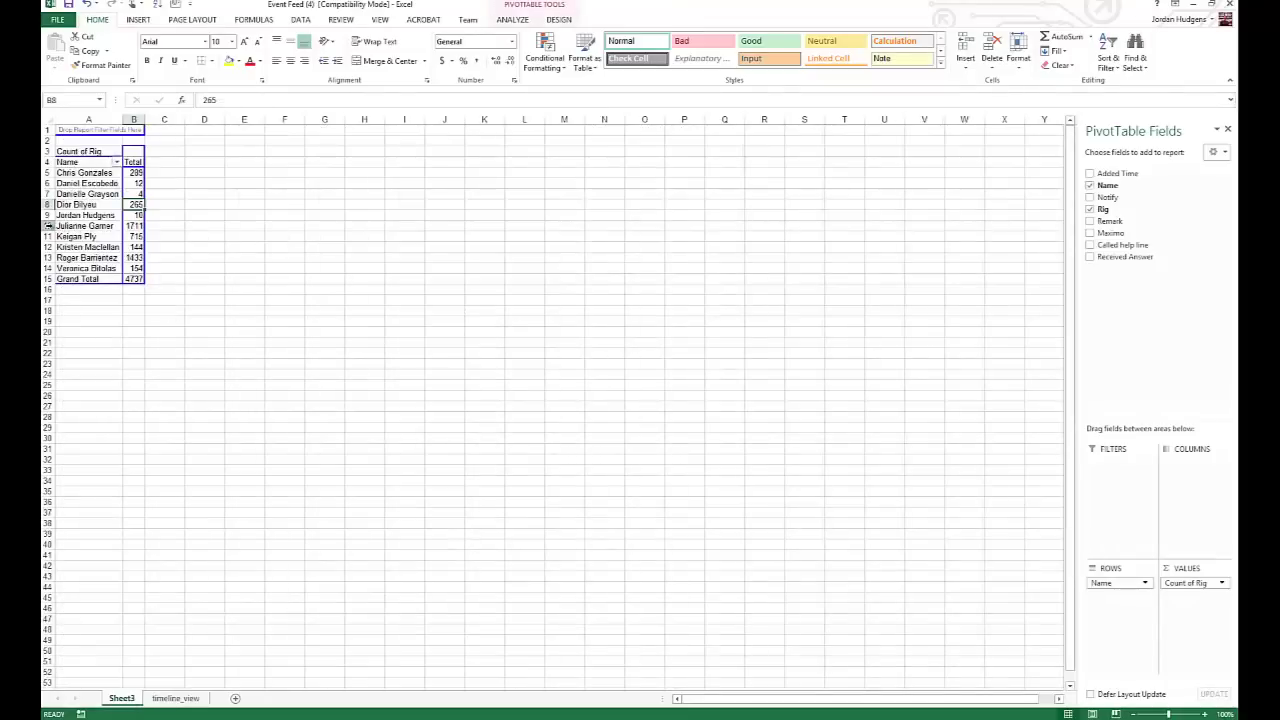
left_click(47, 226)
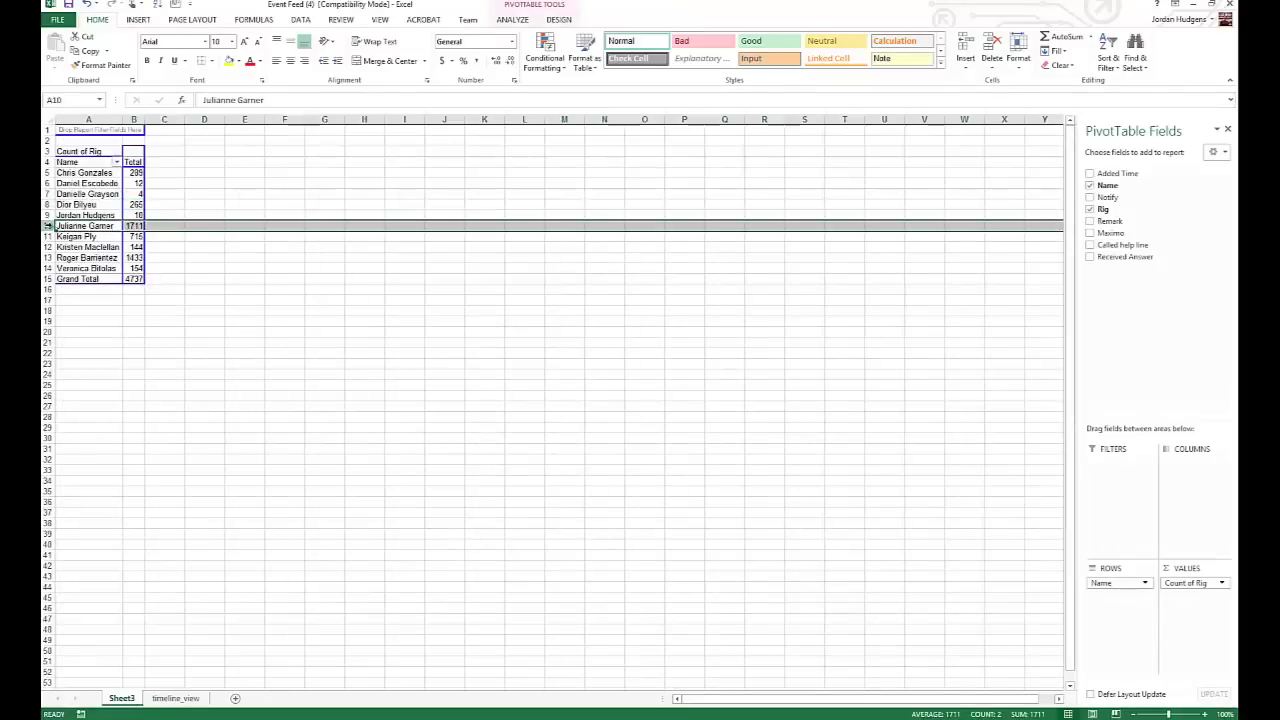
left_click(163, 226)
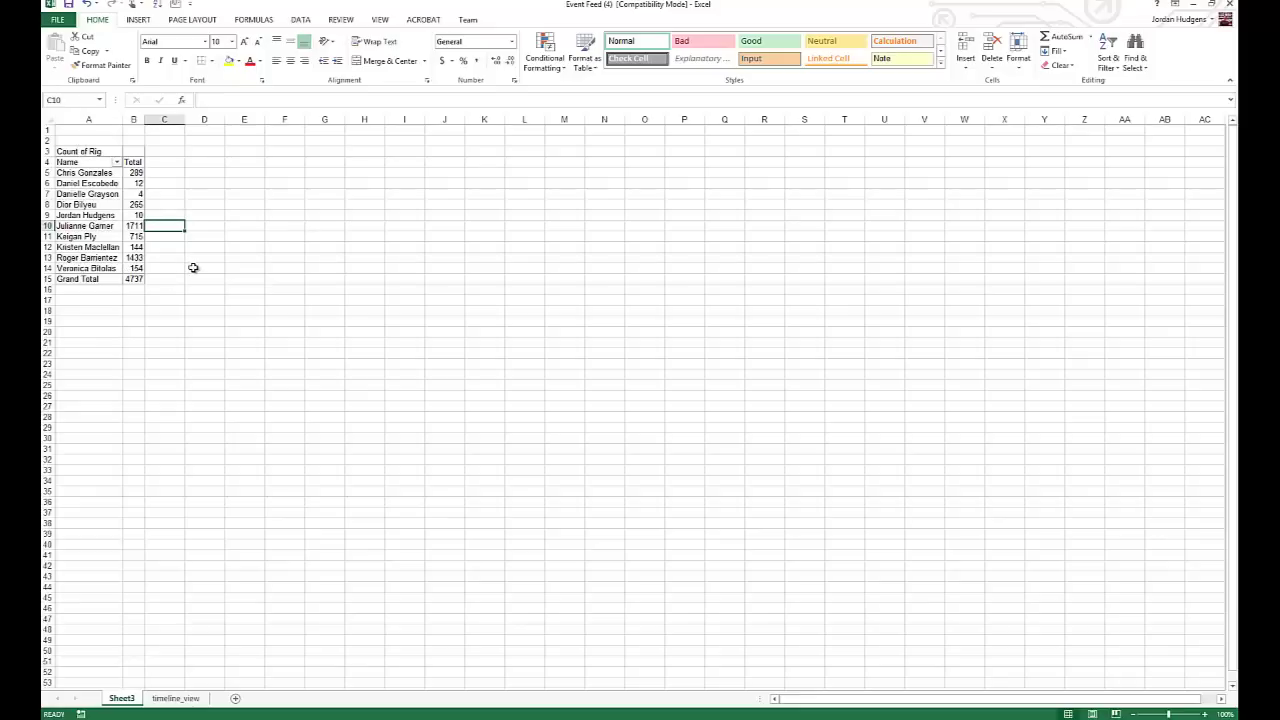
left_click(177, 698)
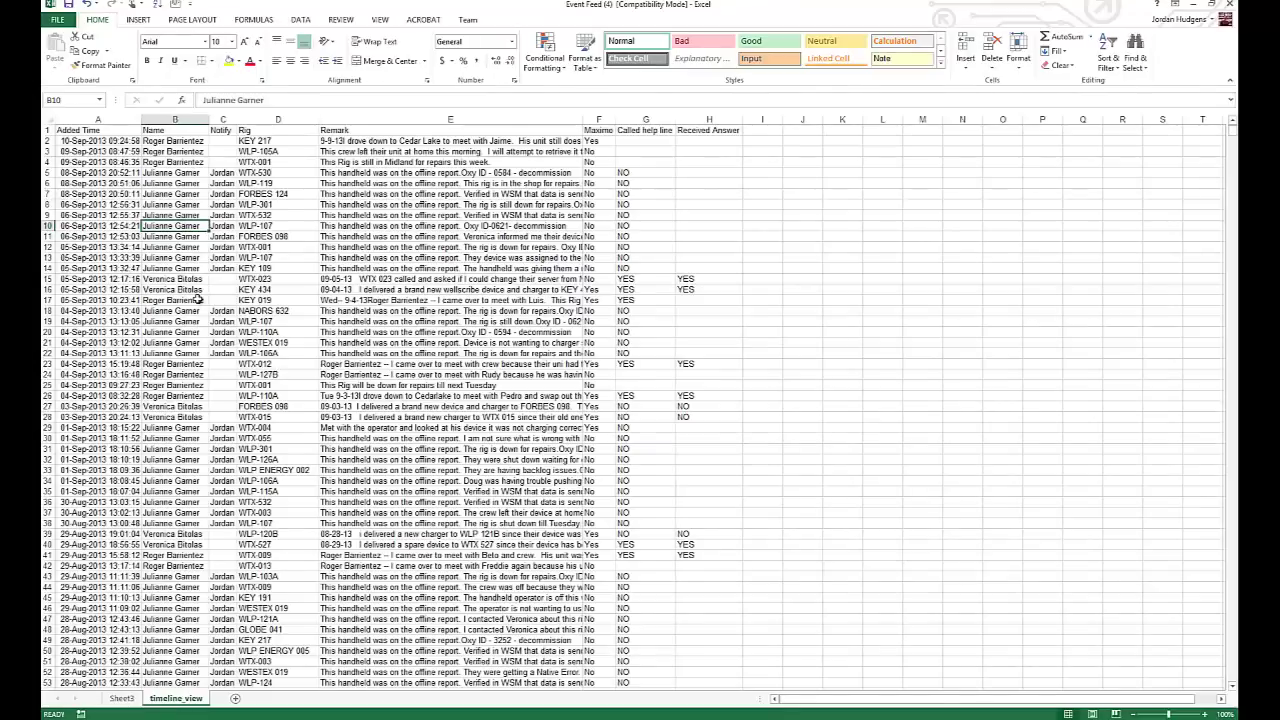
scroll(197, 300, "up", 9)
left_click(128, 698)
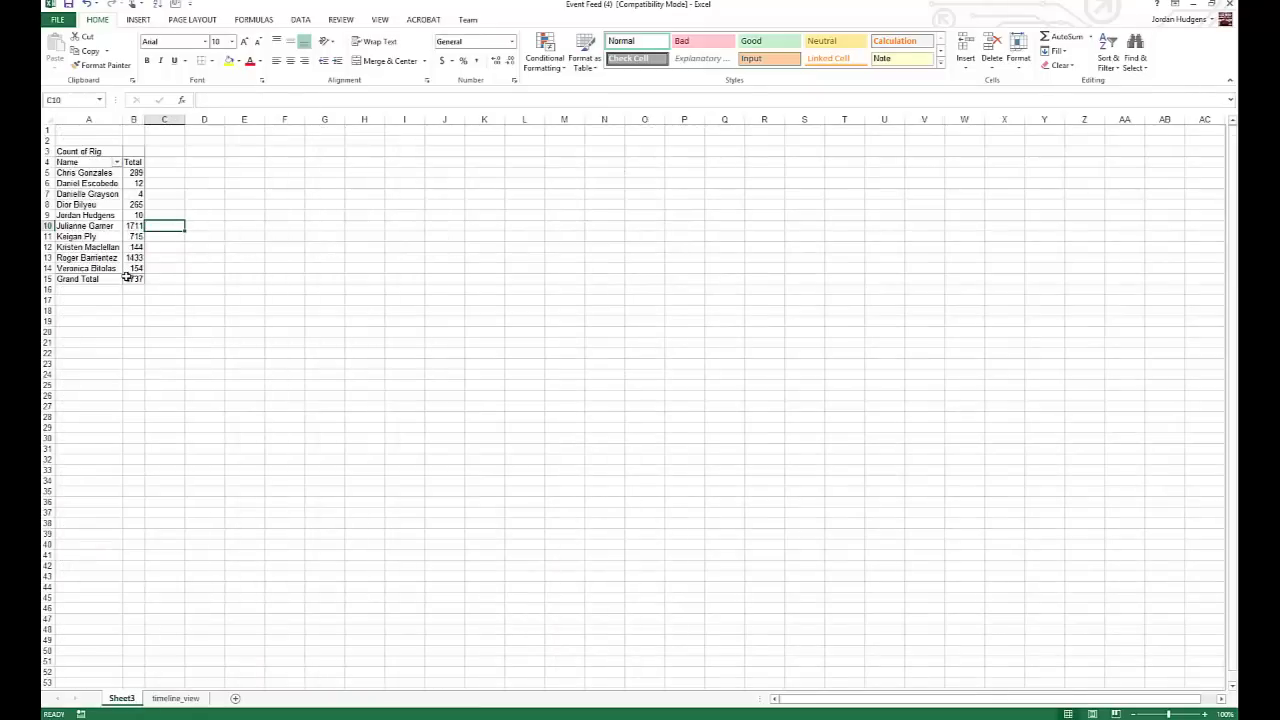
mouse_move(138, 279)
Close Event Feed (4).xls without saving and open the 2013-09-10_12-19 payroll workbook.
left_click(1227, 6)
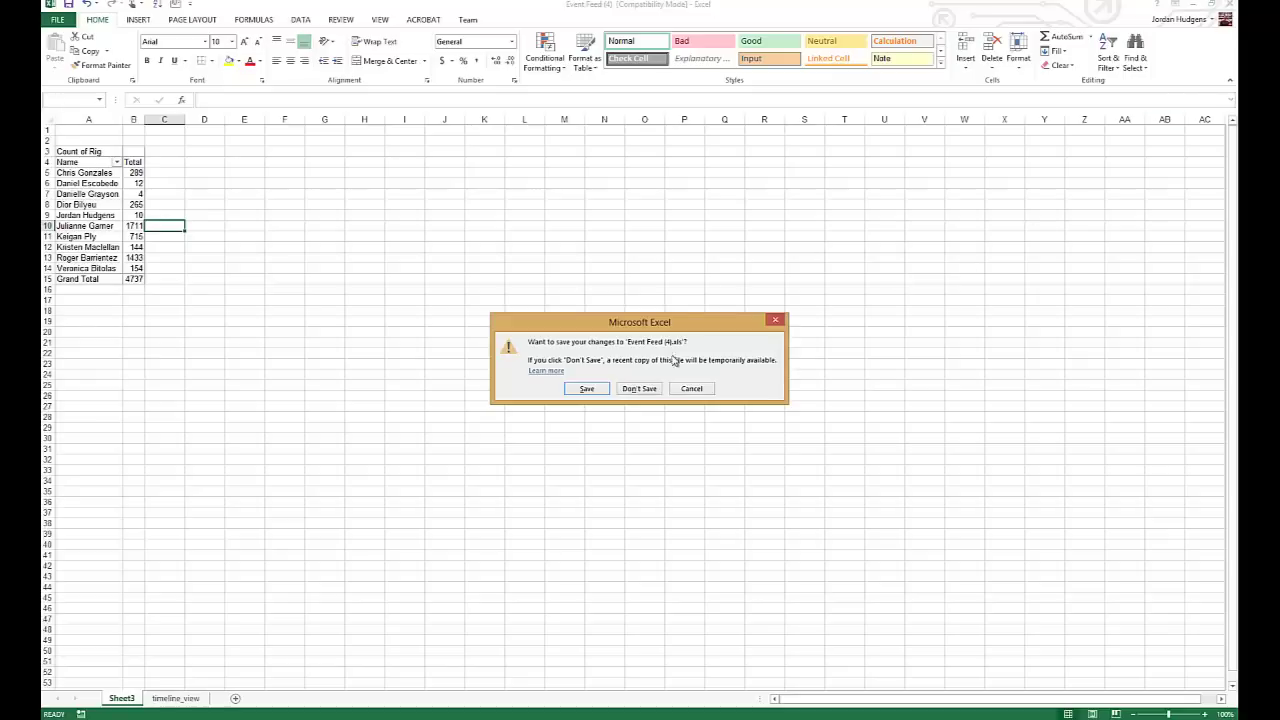
left_click(652, 389)
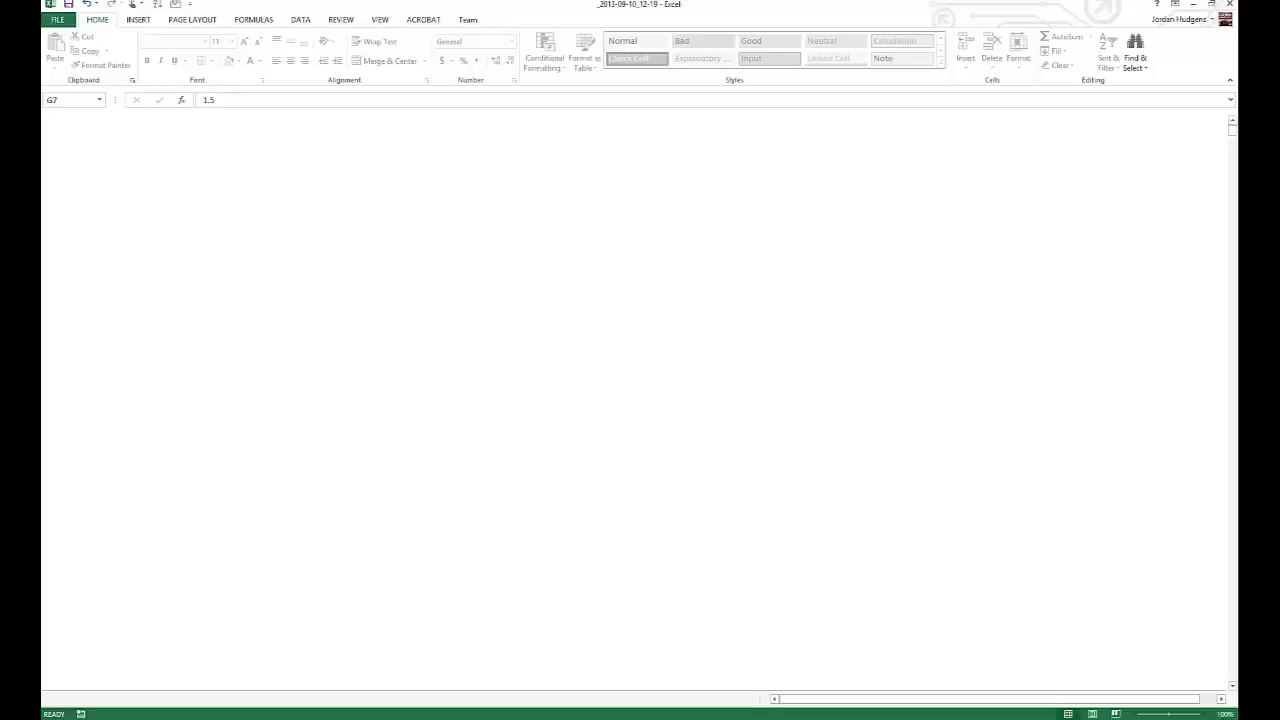
left_click(643, 321)
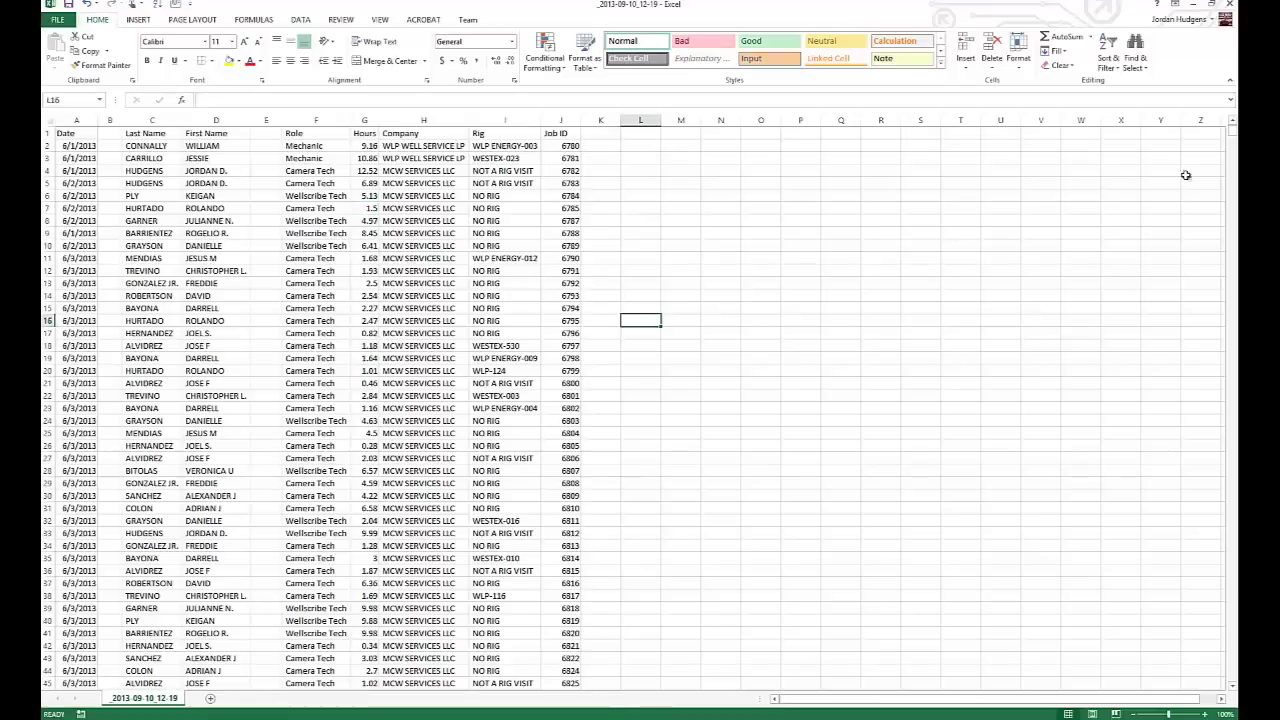
left_click_drag(1234, 143, 1185, 117)
left_click(838, 183)
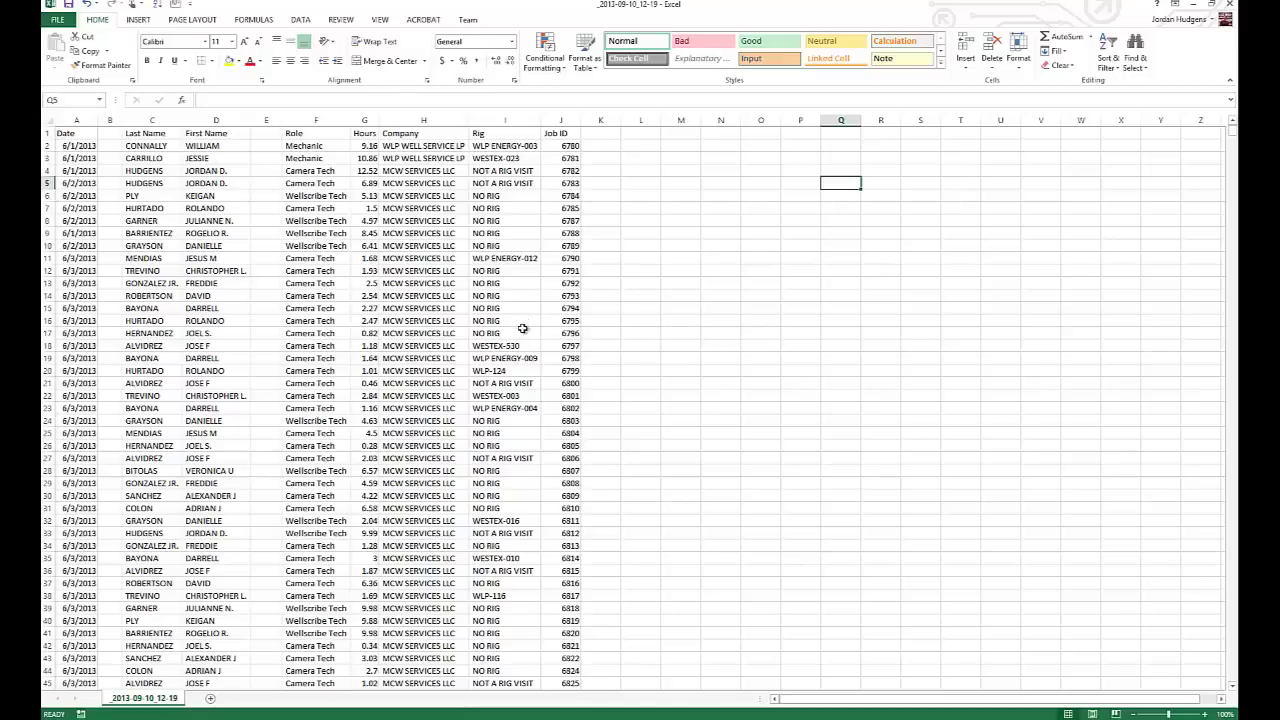
left_click(263, 307)
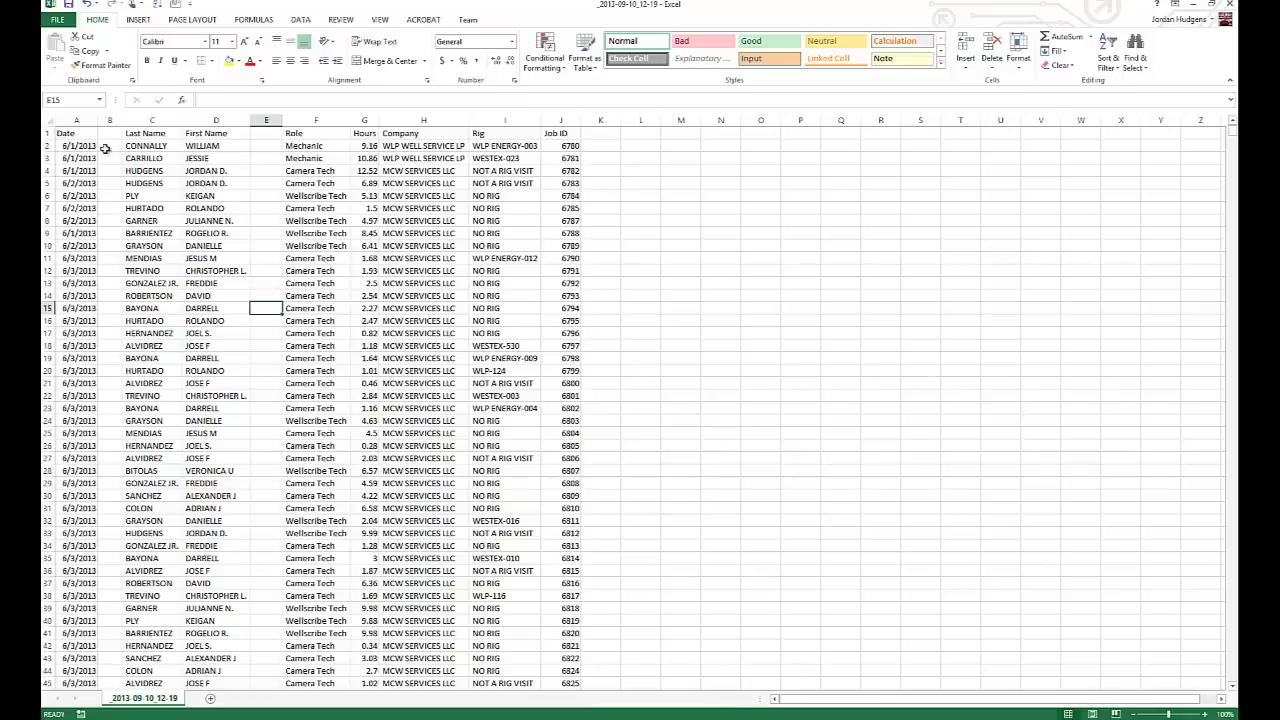
left_click_drag(63, 131, 553, 183)
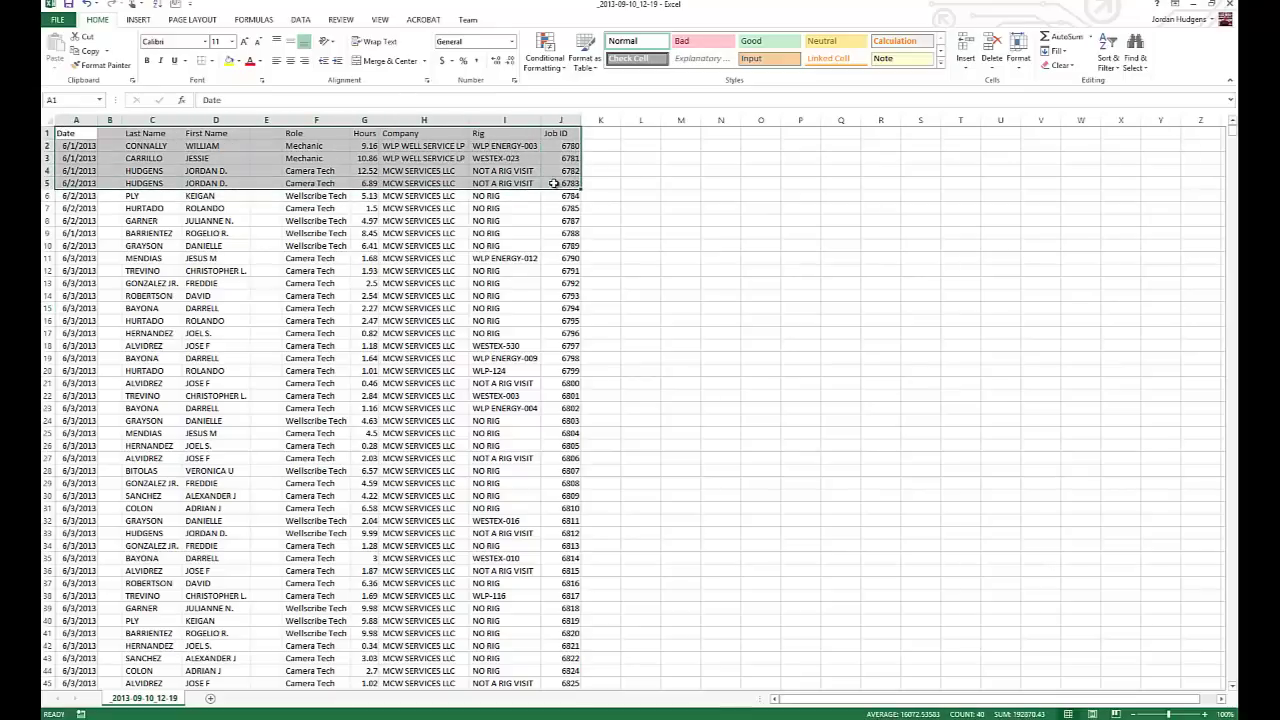
left_click_drag(1234, 135, 1233, 685)
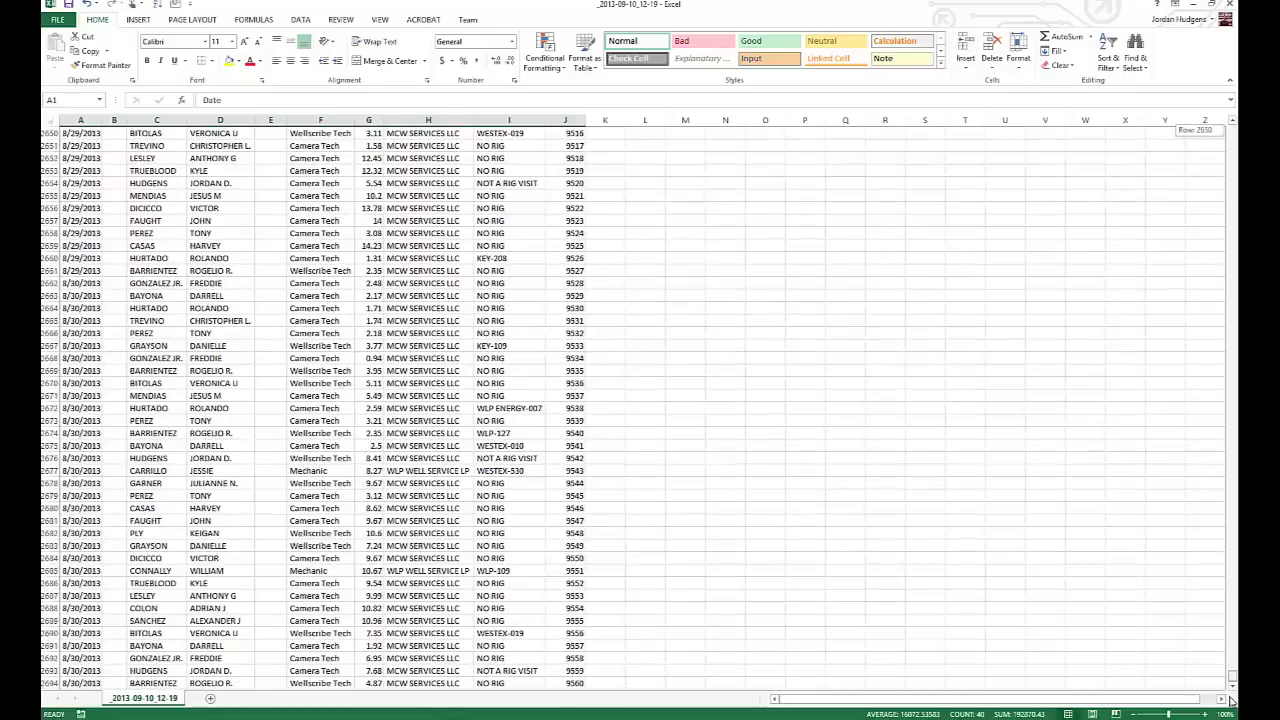
left_click(565, 682, "shift")
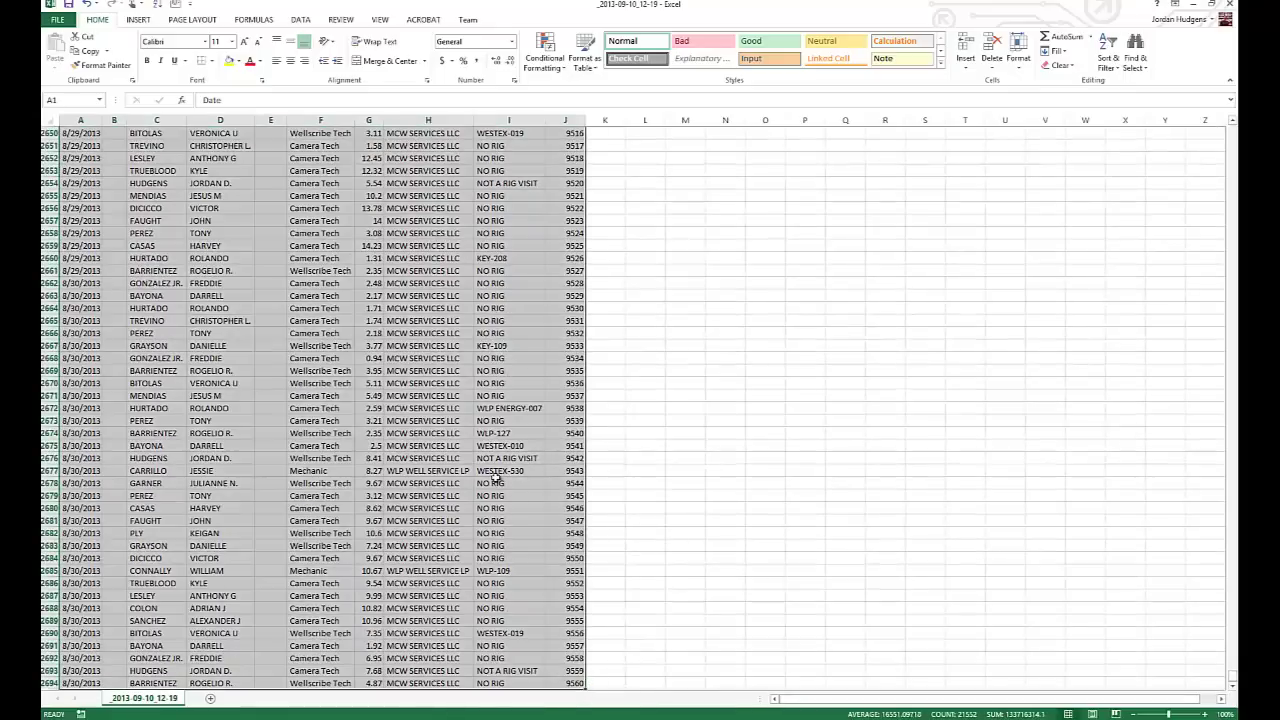
left_click(139, 21)
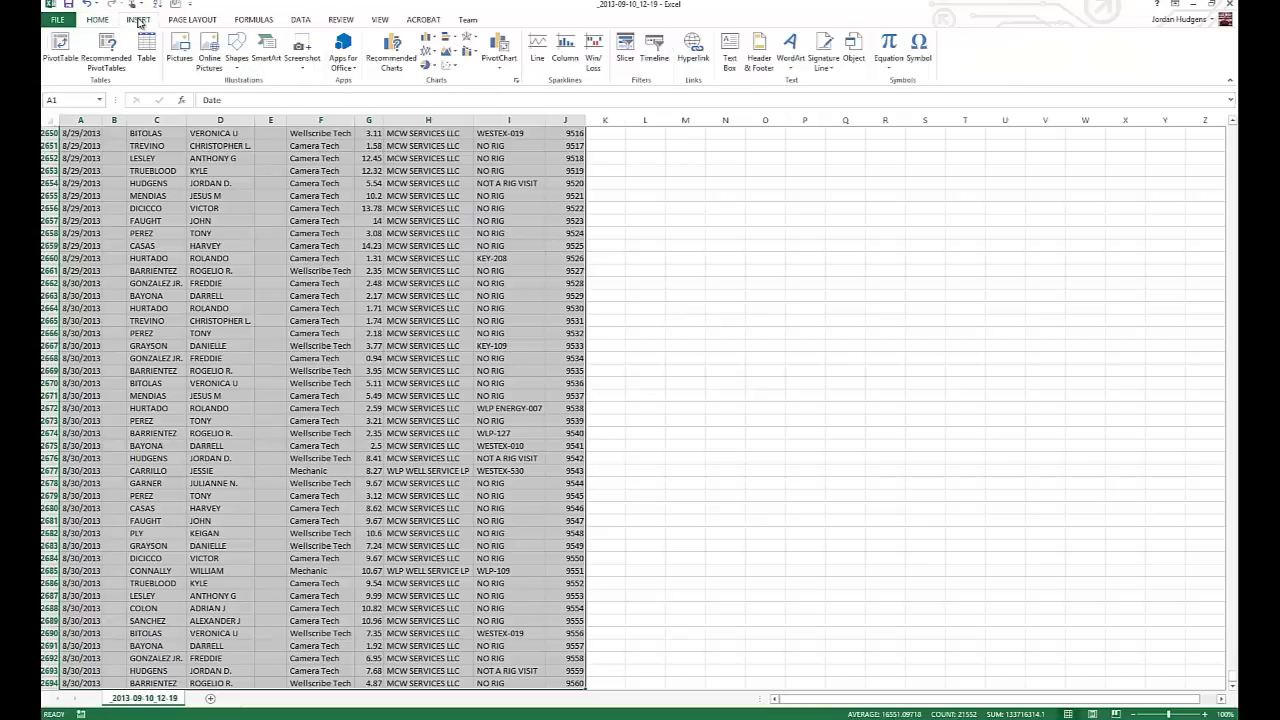
left_click(60, 50)
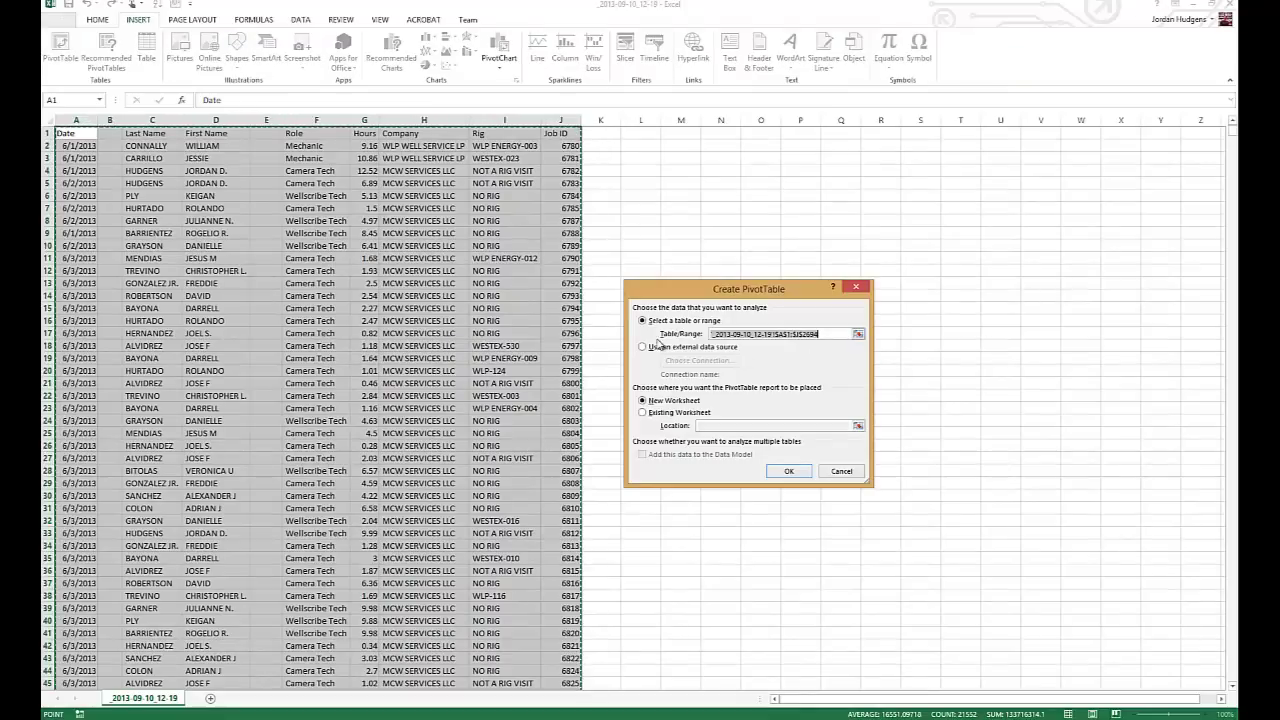
left_click(788, 471)
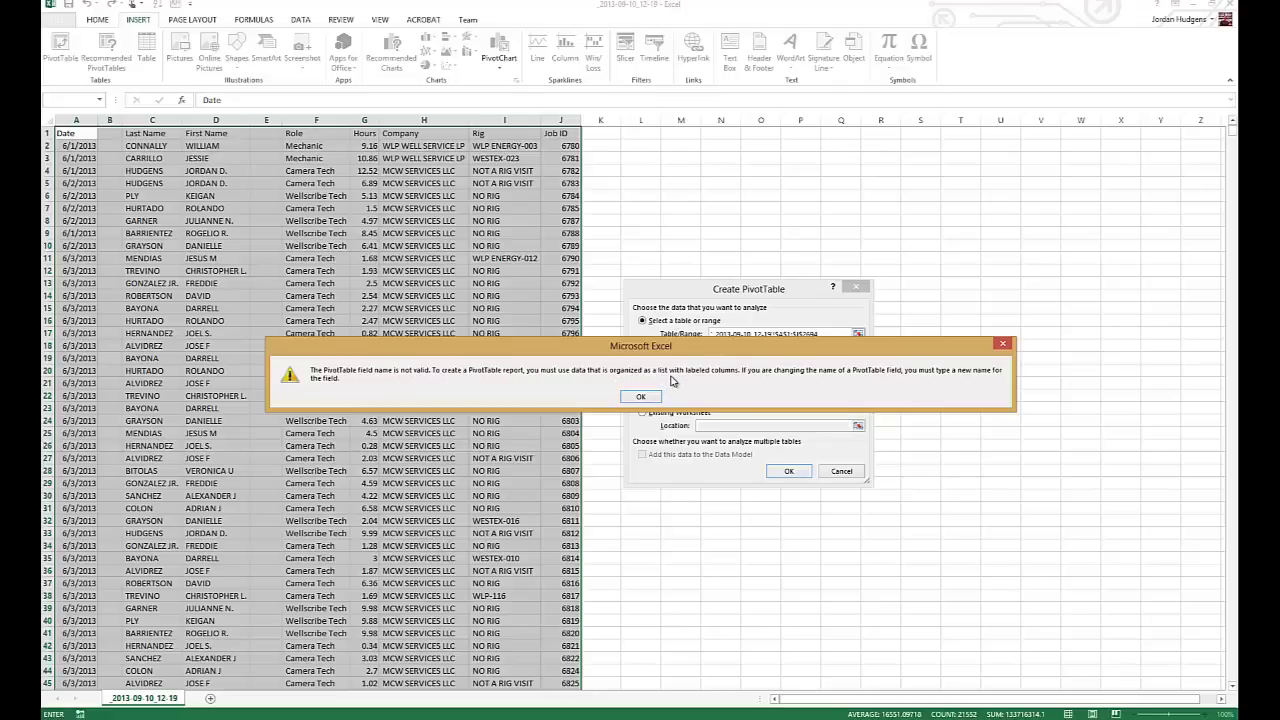
left_click(641, 396)
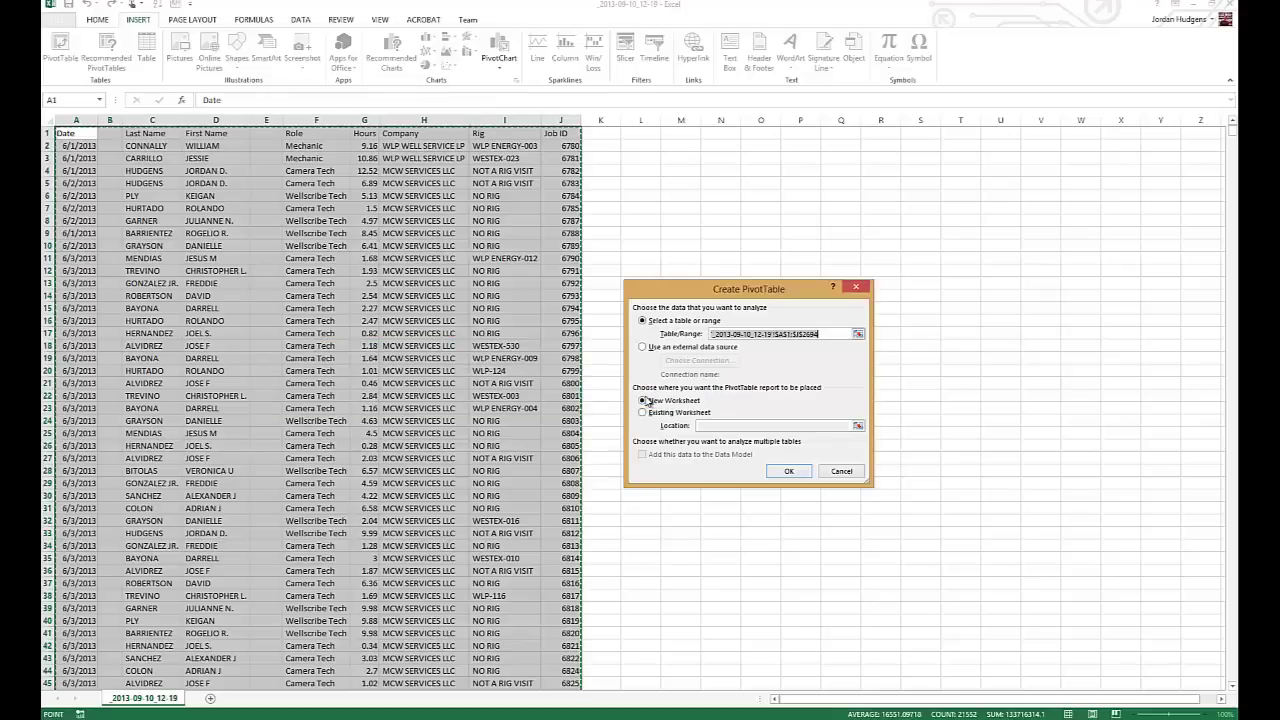
left_click(856, 288)
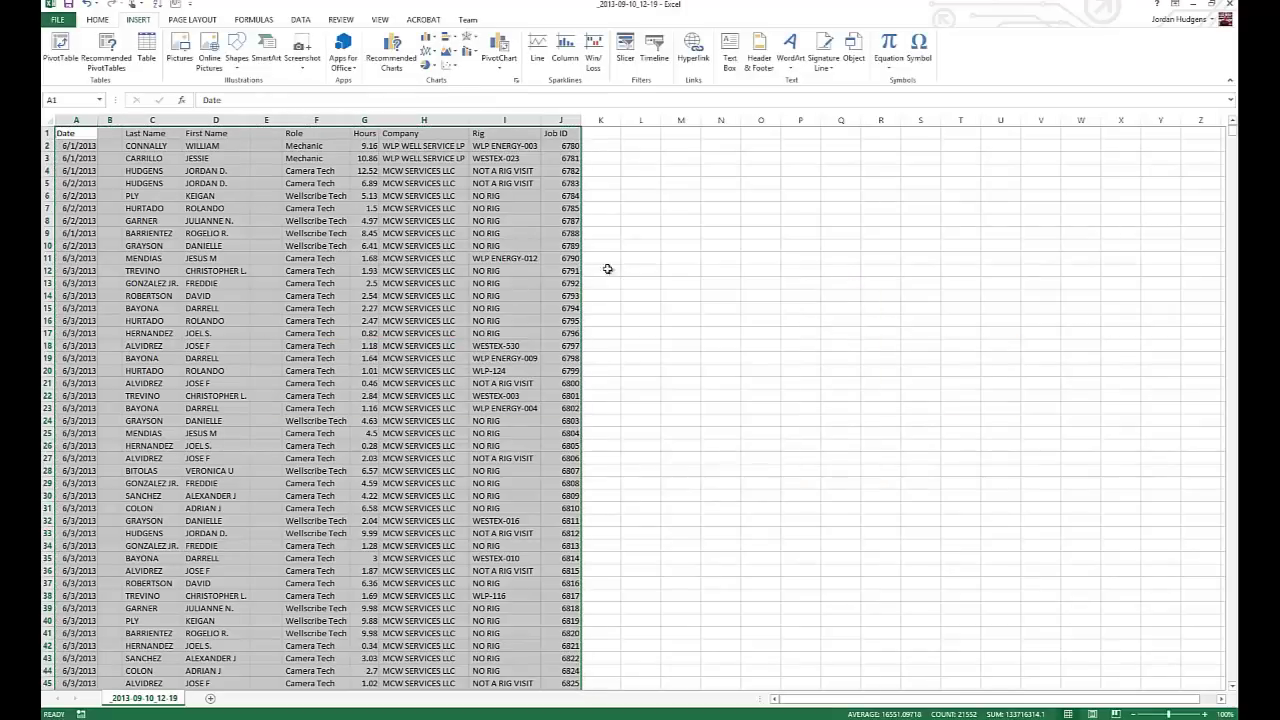
Delete the blank columns E and B so Date through Job ID fill columns A–H.
left_click(416, 234)
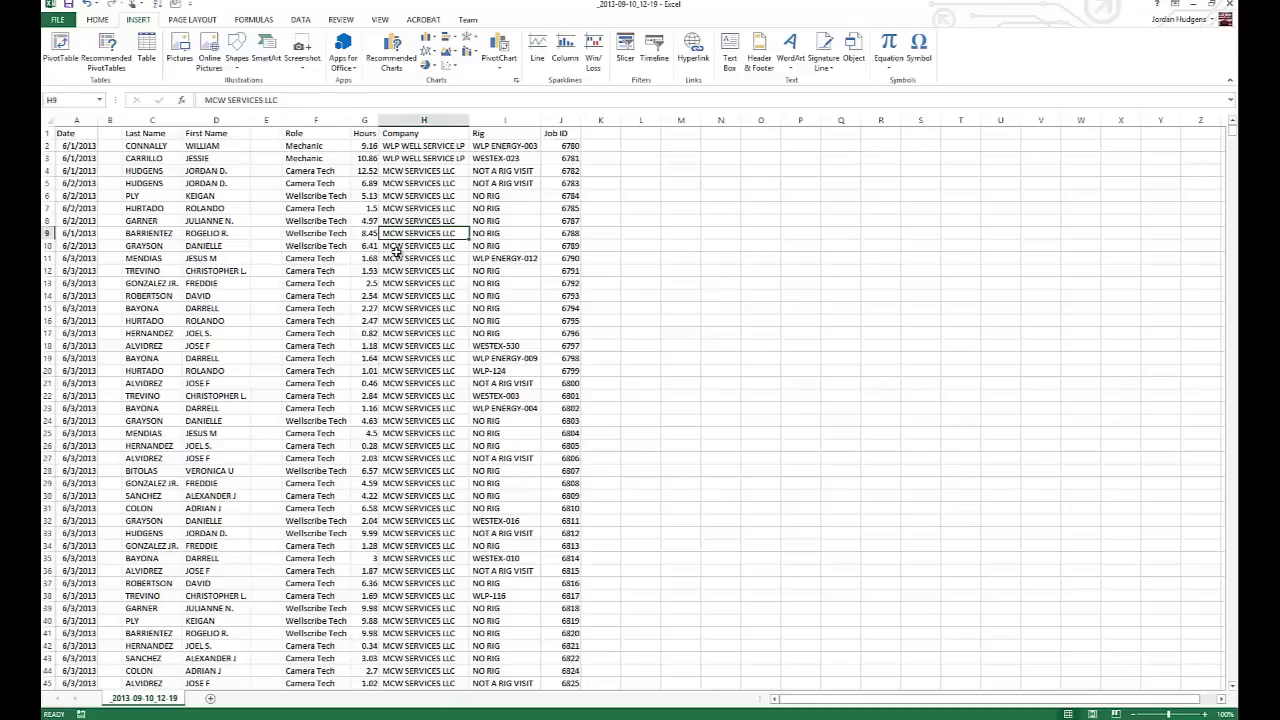
left_click(266, 121)
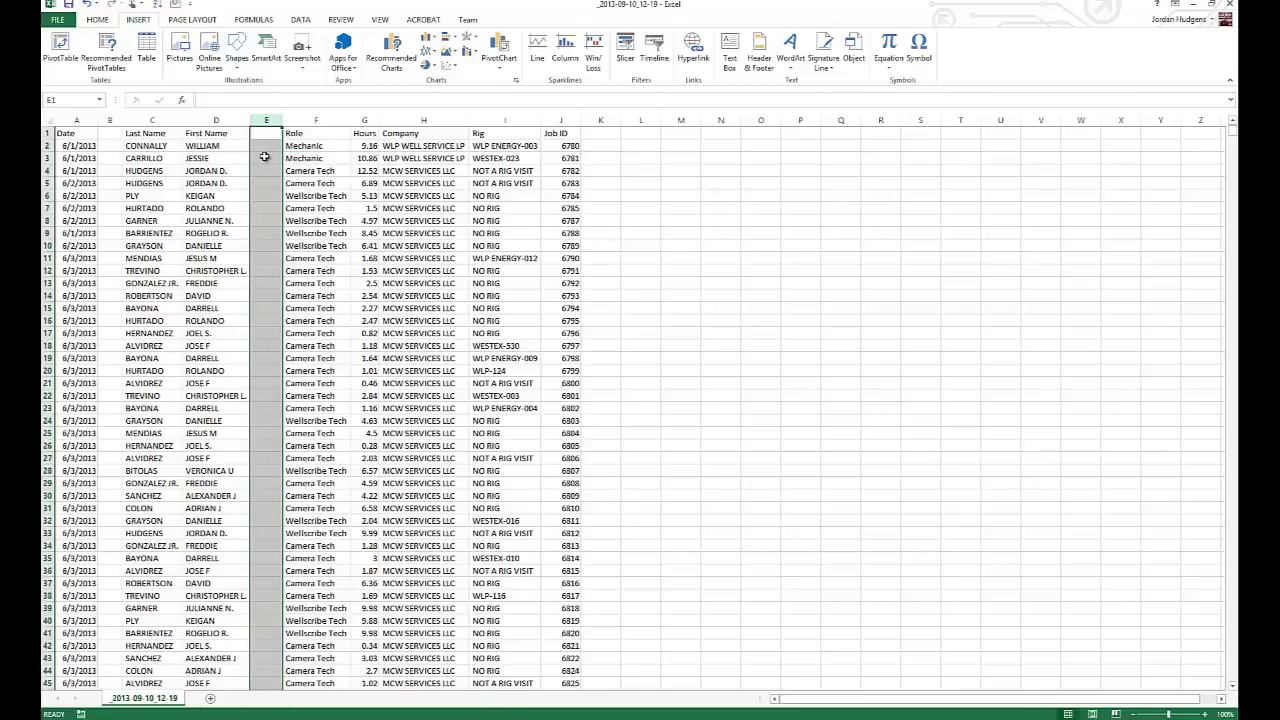
right_click(265, 157)
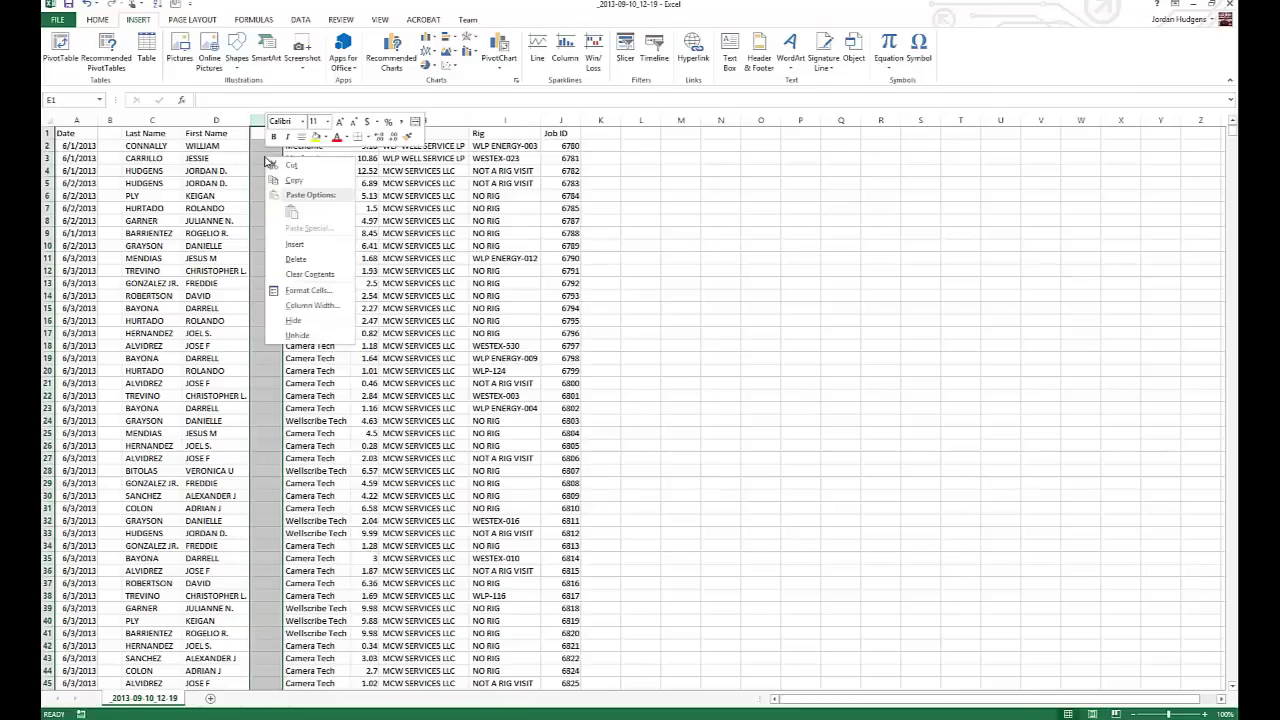
left_click(296, 259)
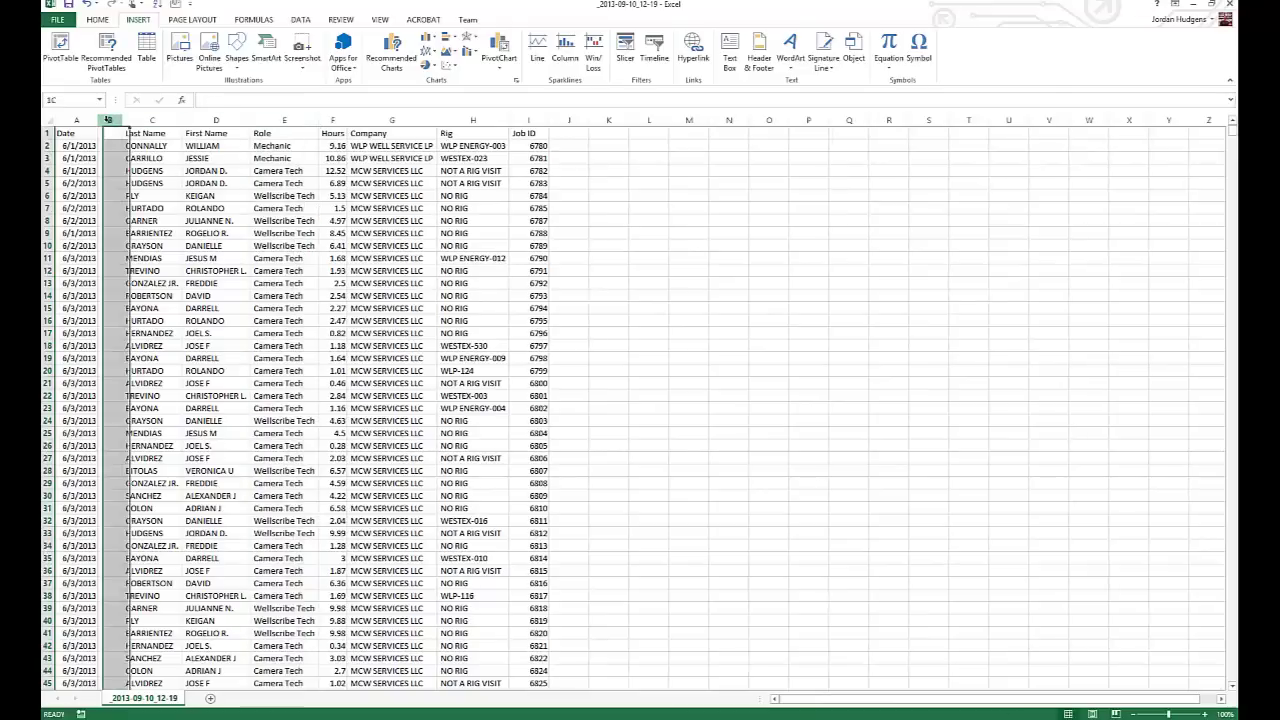
left_click(110, 119)
right_click(110, 121)
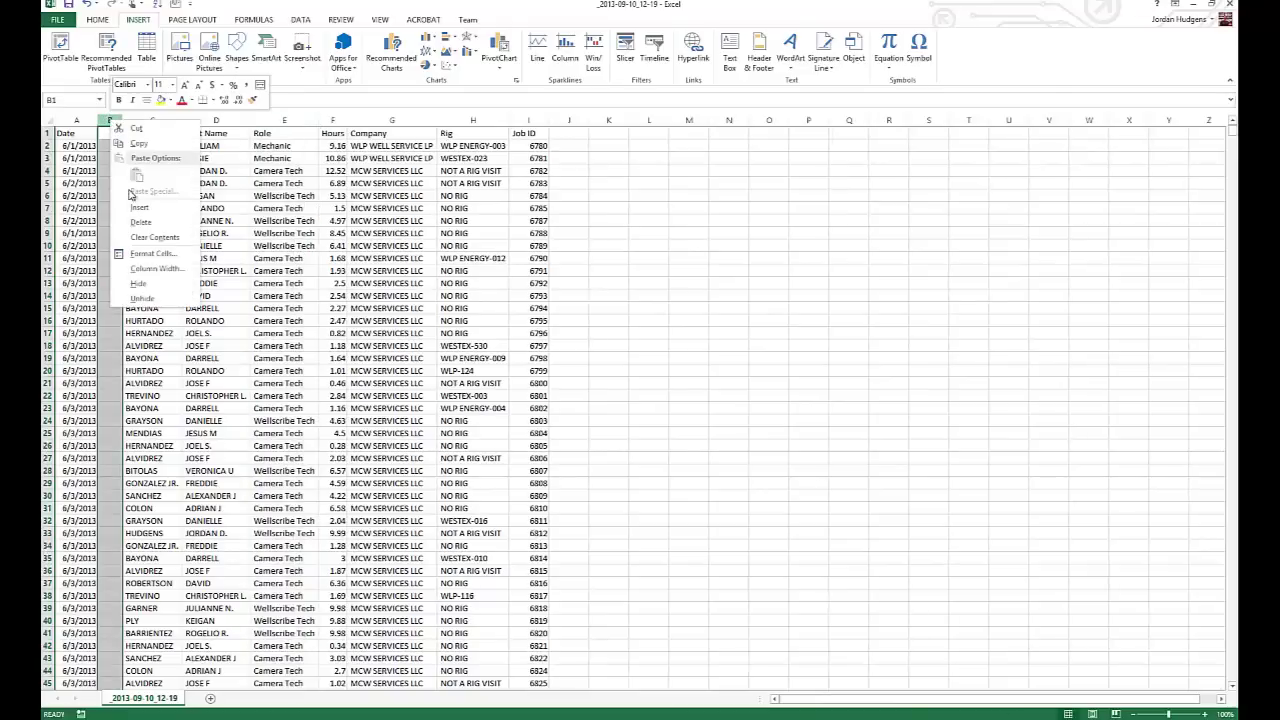
left_click(140, 221)
left_click(259, 232)
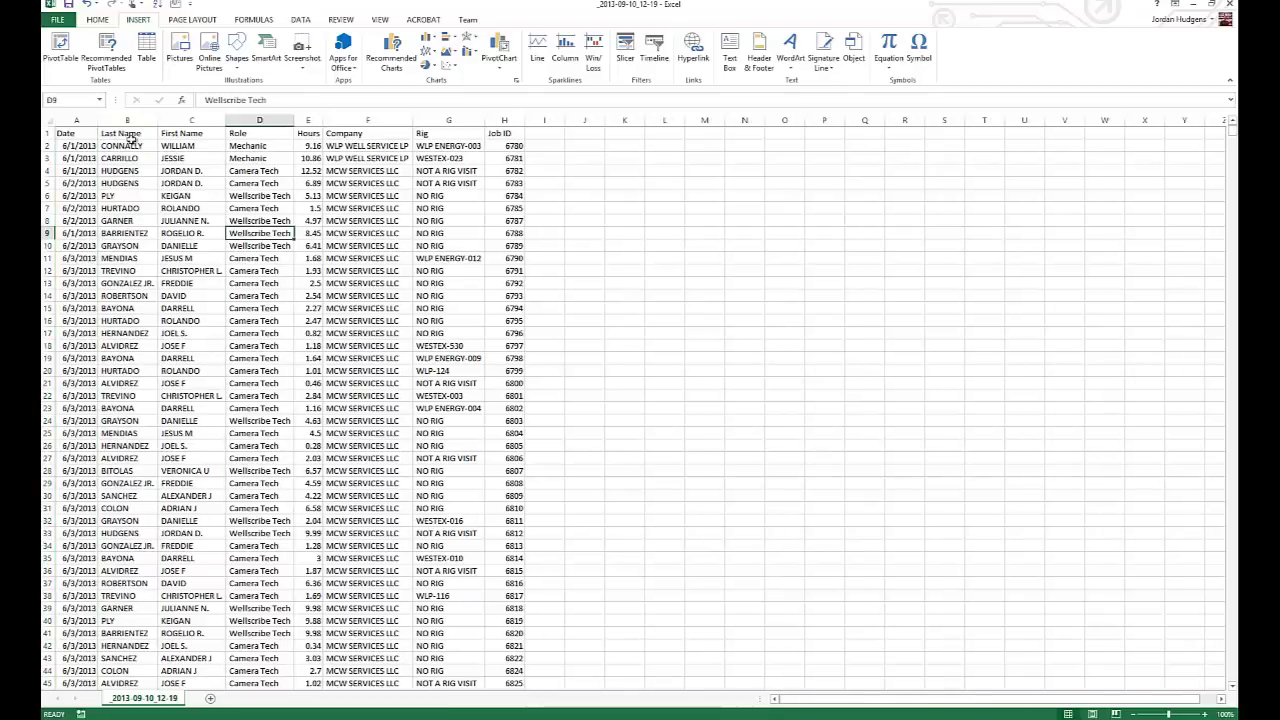
Select the payroll data A1:H2694 and insert a PivotTable on a new worksheet.
left_click_drag(62, 133, 500, 400)
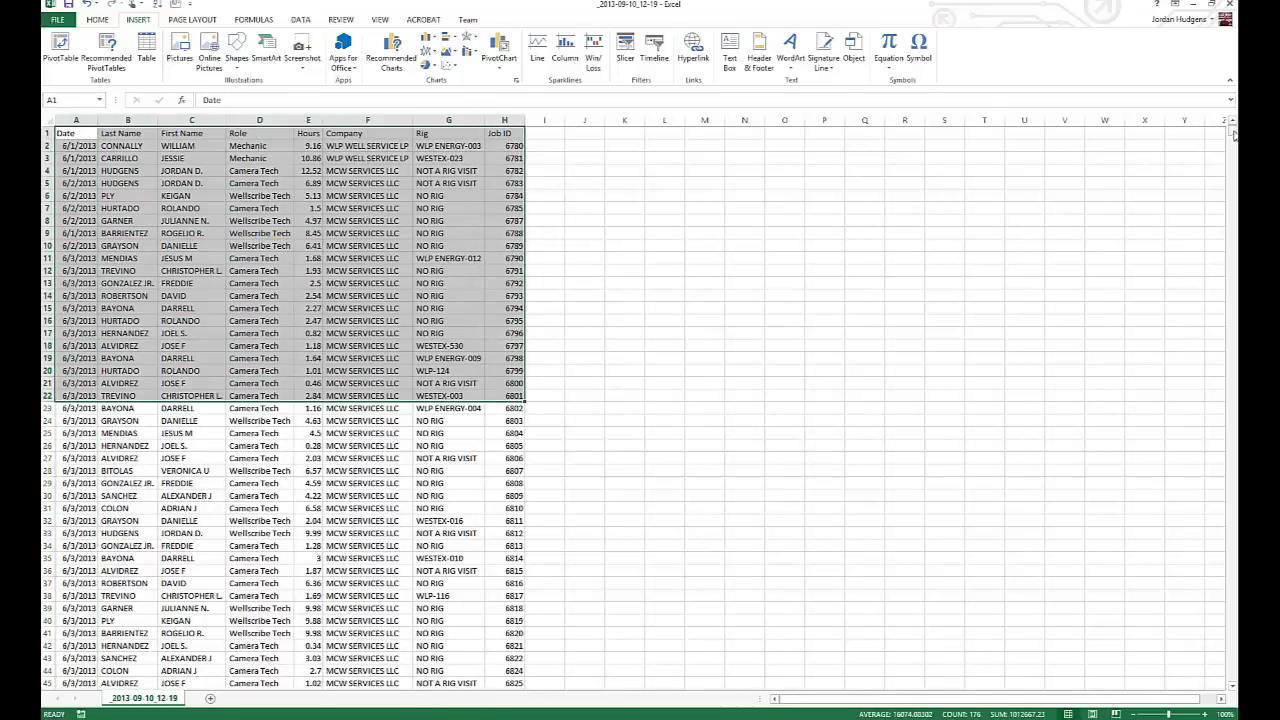
left_click_drag(1234, 135, 1234, 672)
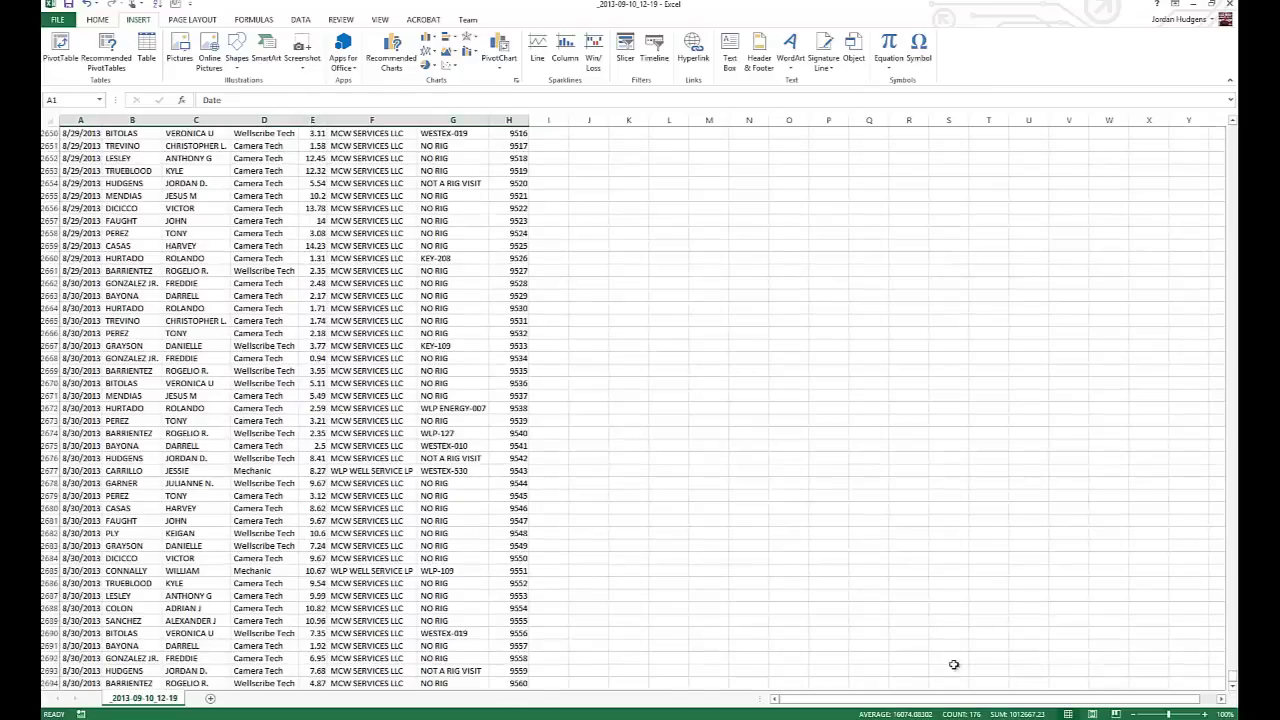
left_click(510, 683, "shift")
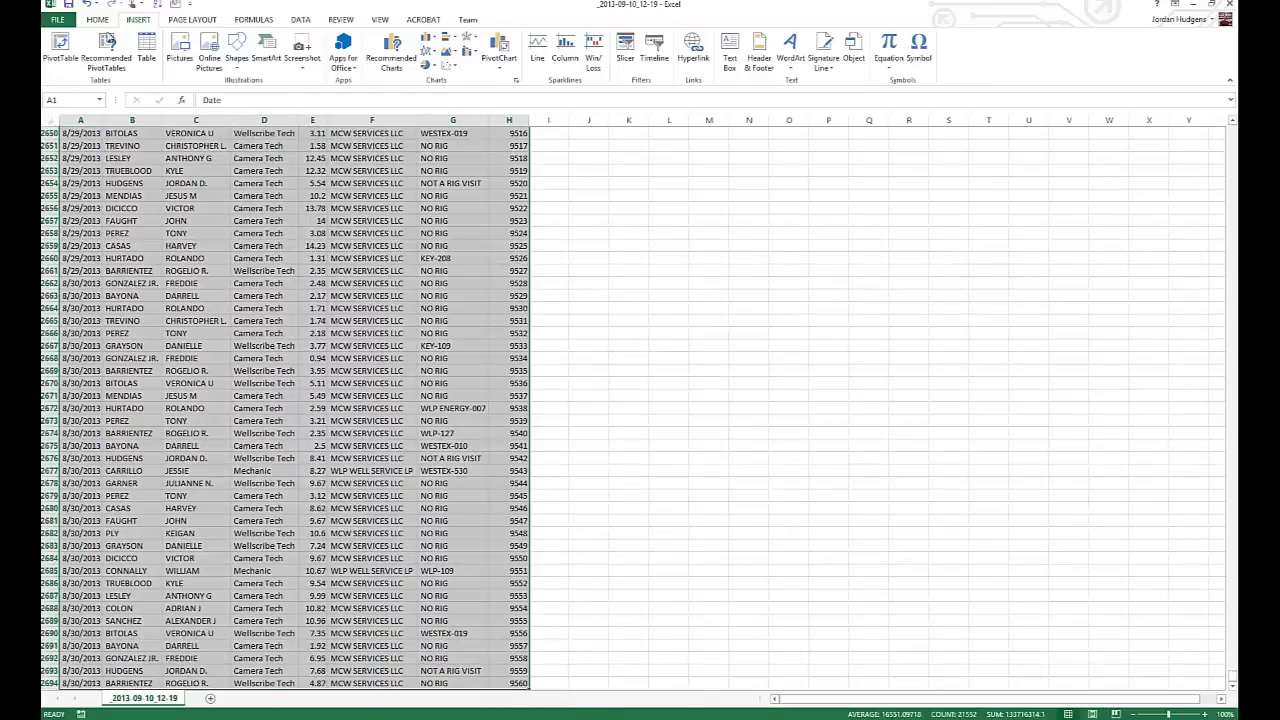
left_click(61, 52)
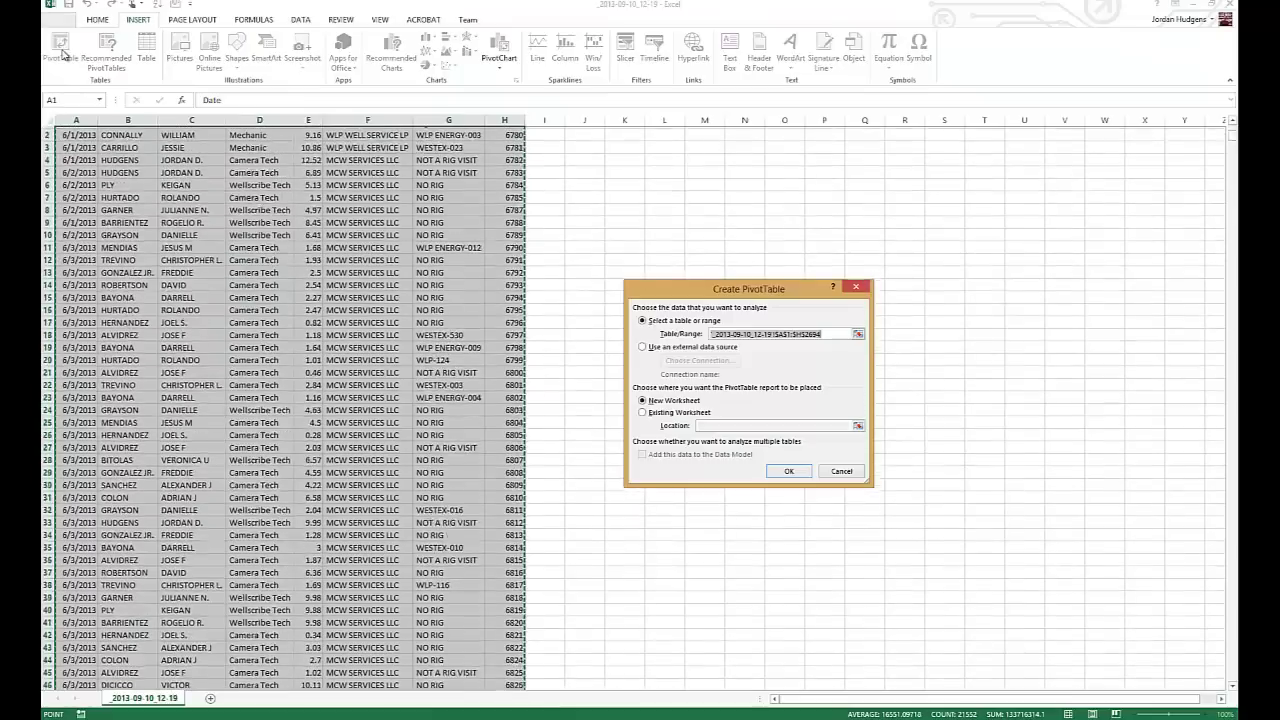
left_click(788, 472)
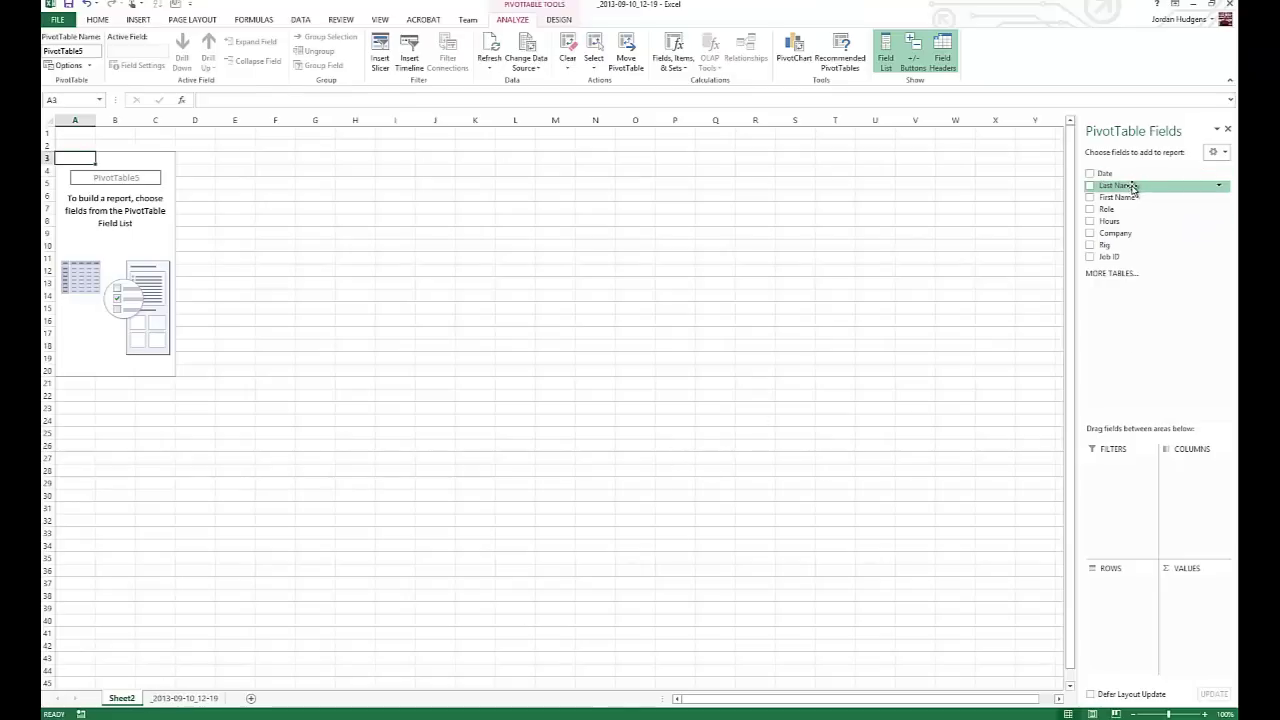
Put Last Name in rows and Sum of Hours in values, totalling 13464.11.
left_click_drag(1131, 187, 1127, 598)
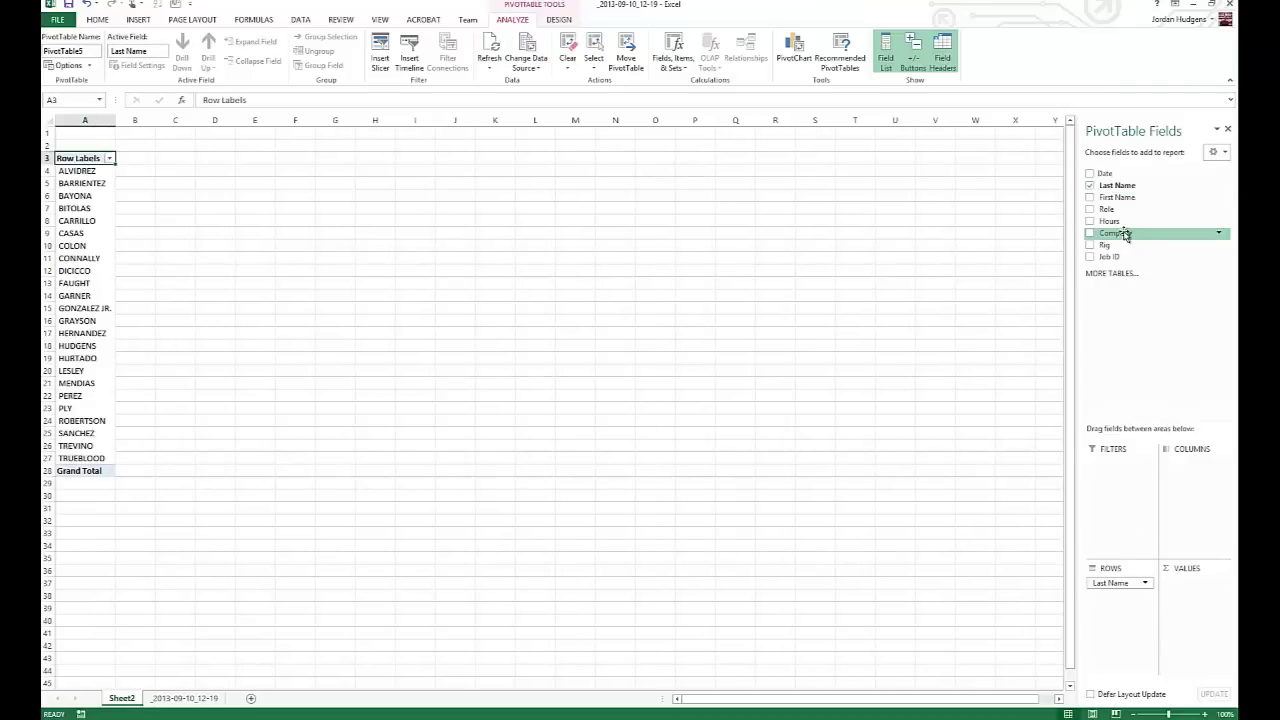
left_click_drag(1112, 224, 1189, 606)
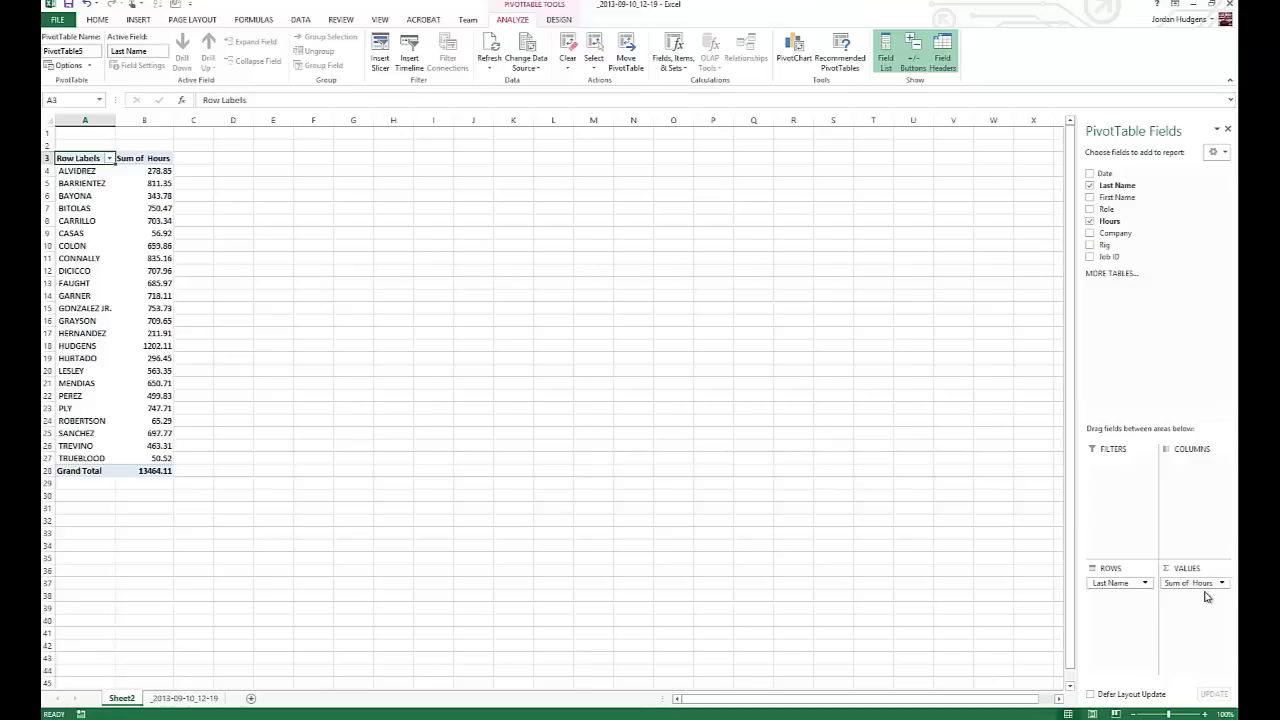
left_click(283, 309)
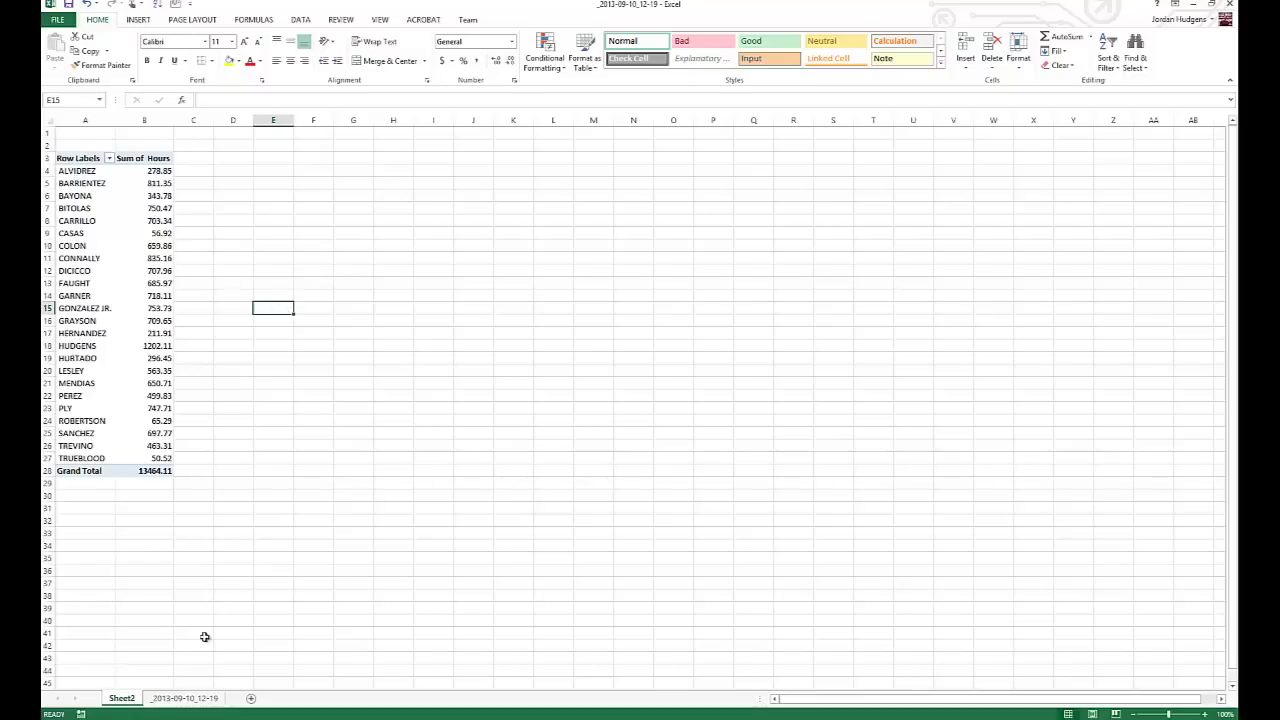
Scroll through the raw payroll data, then return to Sheet2's pivot with its field list showing.
left_click(200, 698)
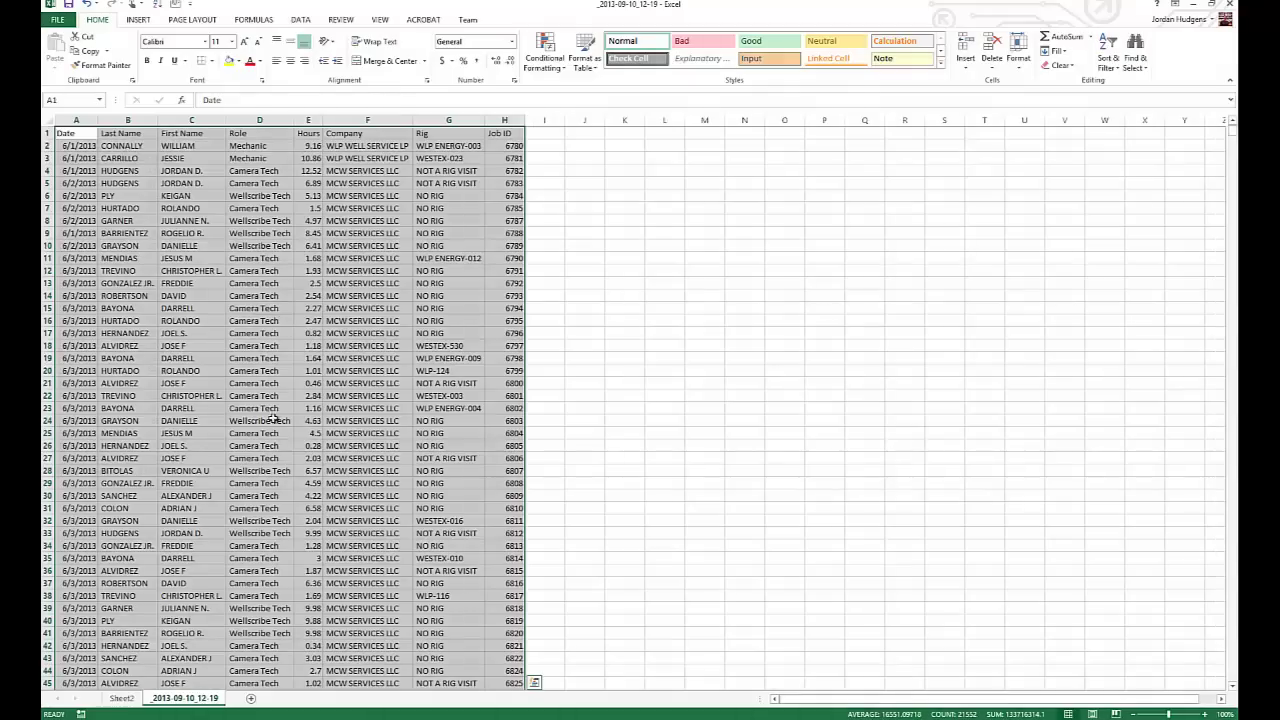
left_click(285, 332)
scroll(195, 275, "down", 11)
scroll(193, 274, "down", 20)
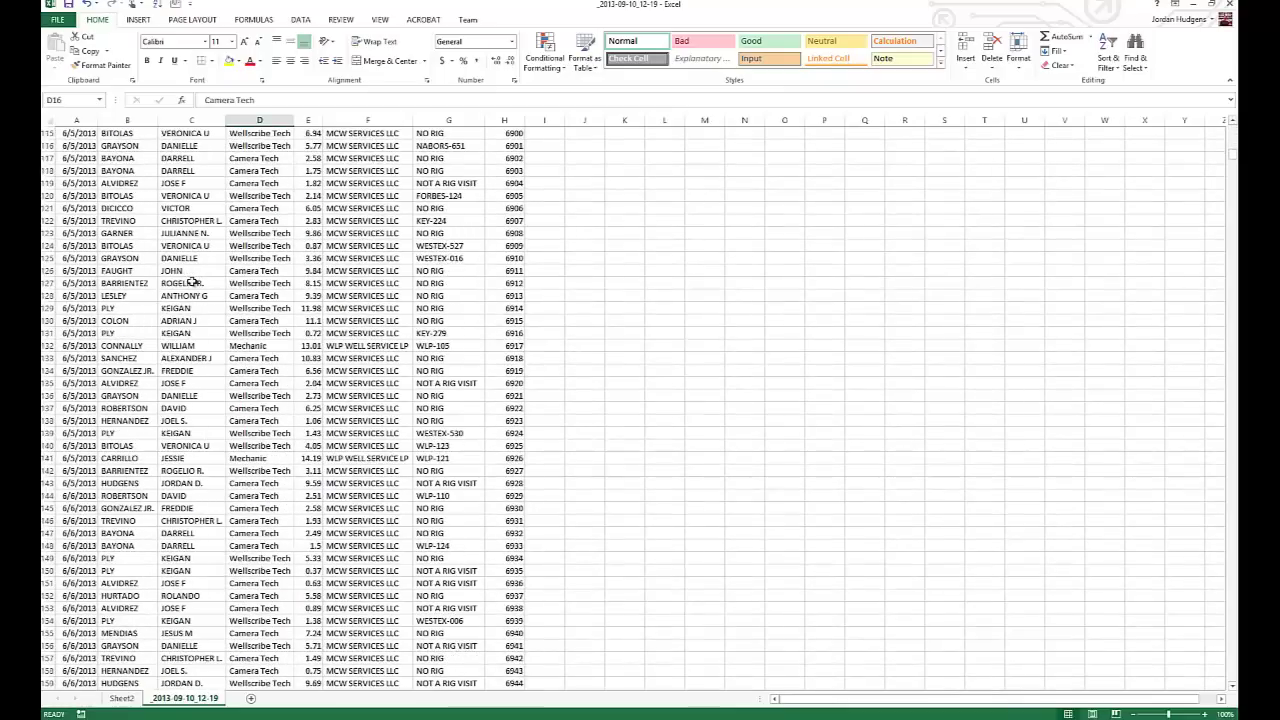
scroll(193, 283, "down", 10)
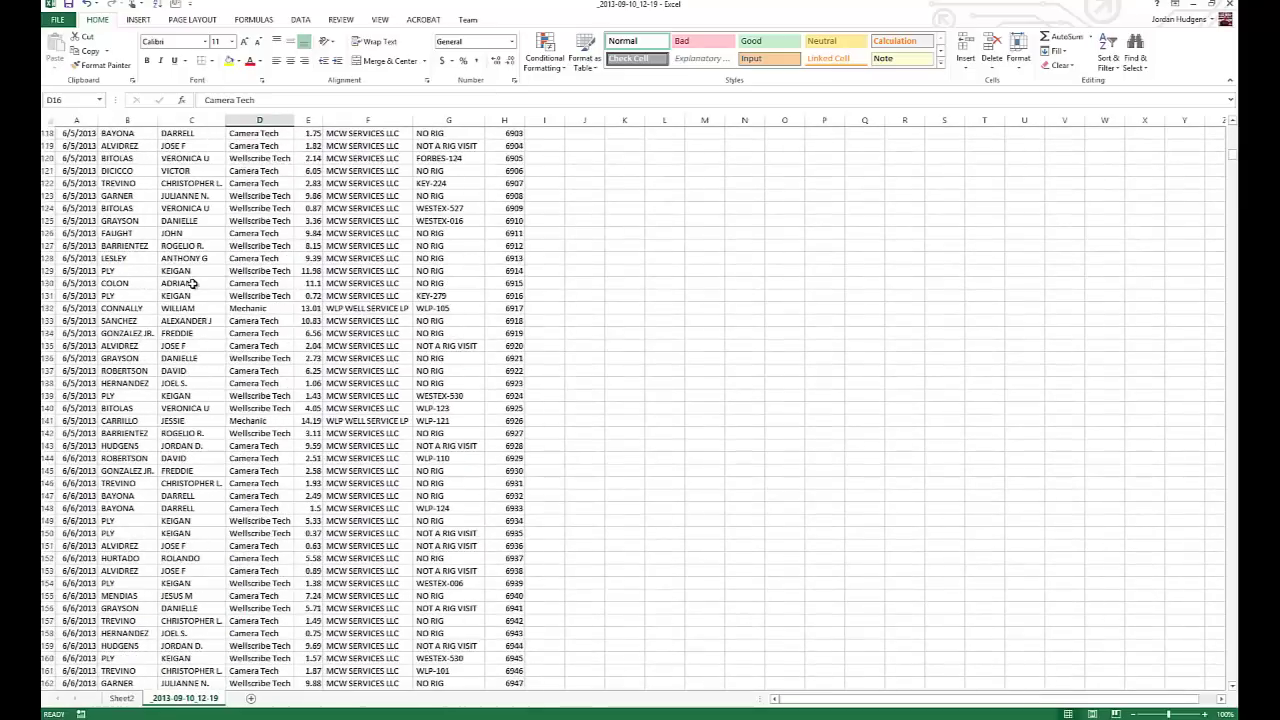
scroll(200, 560, "up", 20)
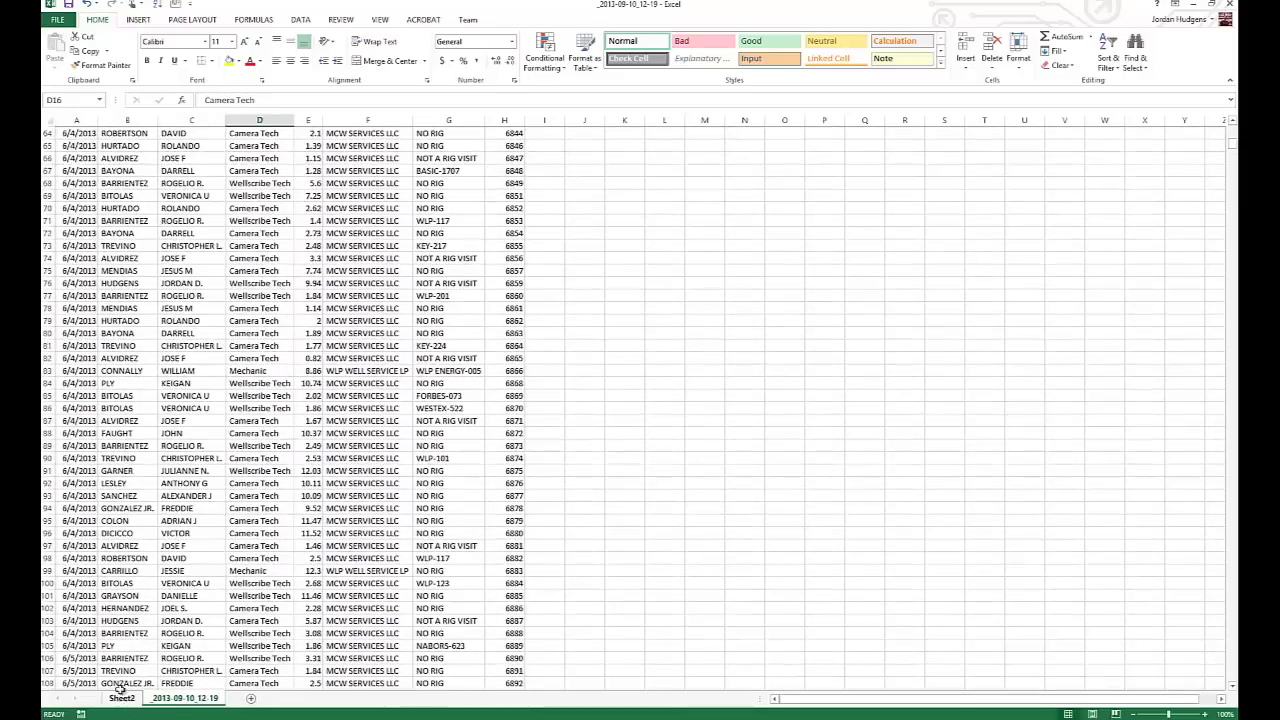
left_click(121, 697)
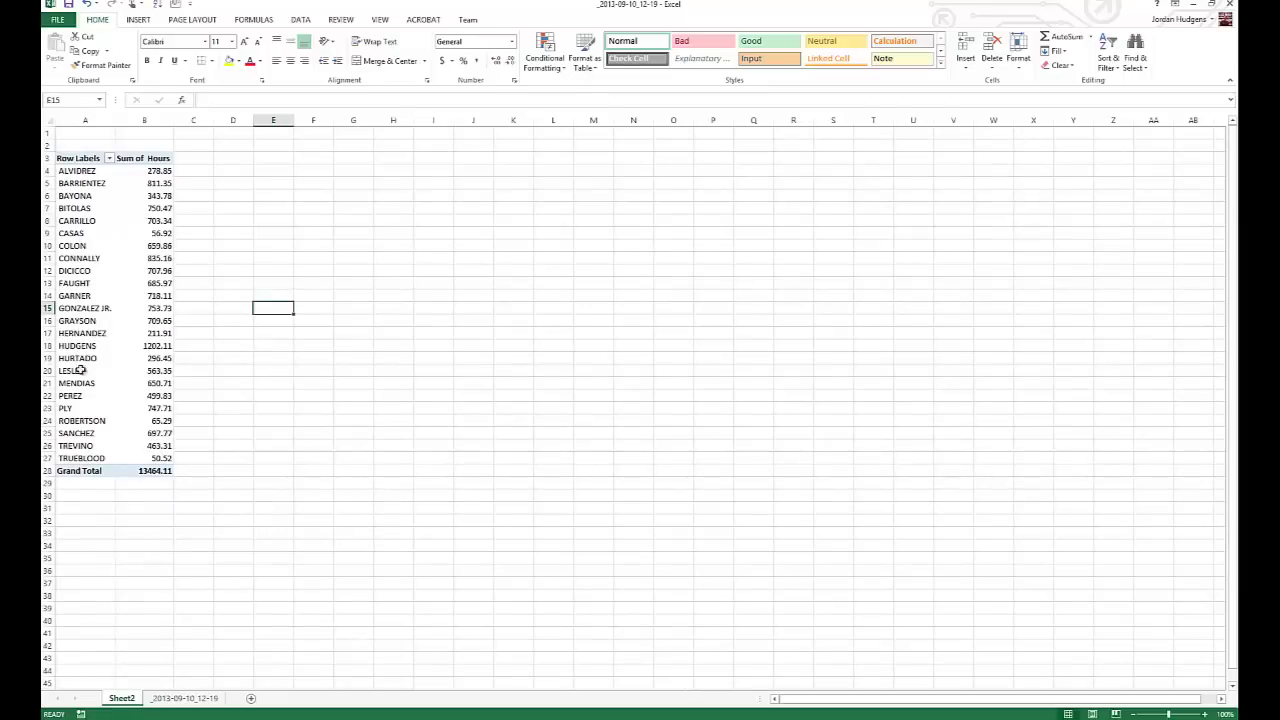
left_click(163, 206)
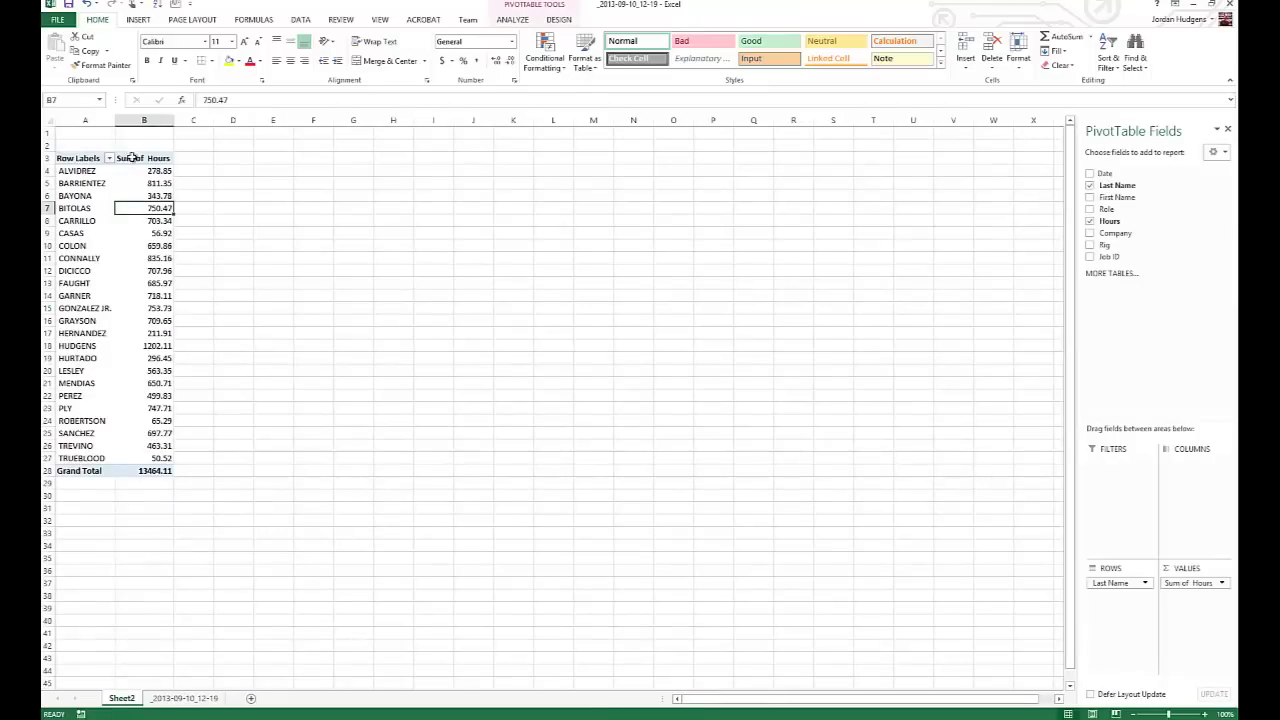
Replace Sum of Hours in the pivot values with the Job ID field.
left_click(155, 259)
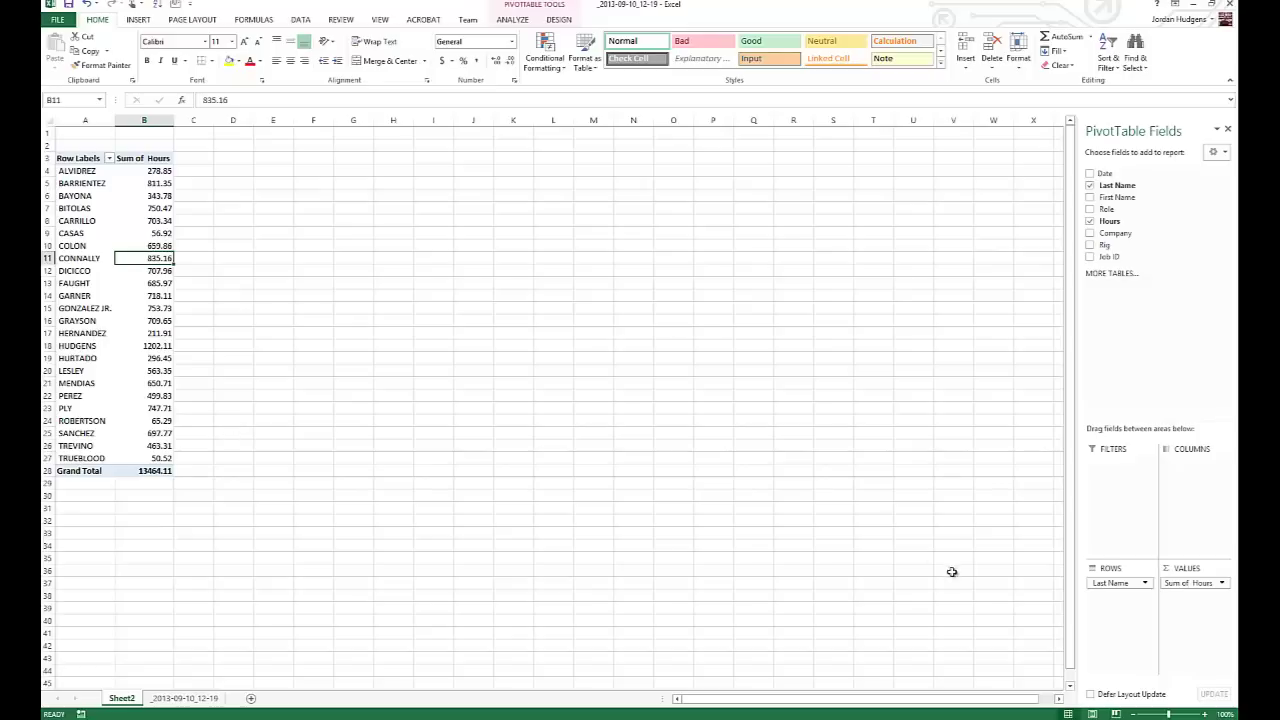
left_click(1224, 587)
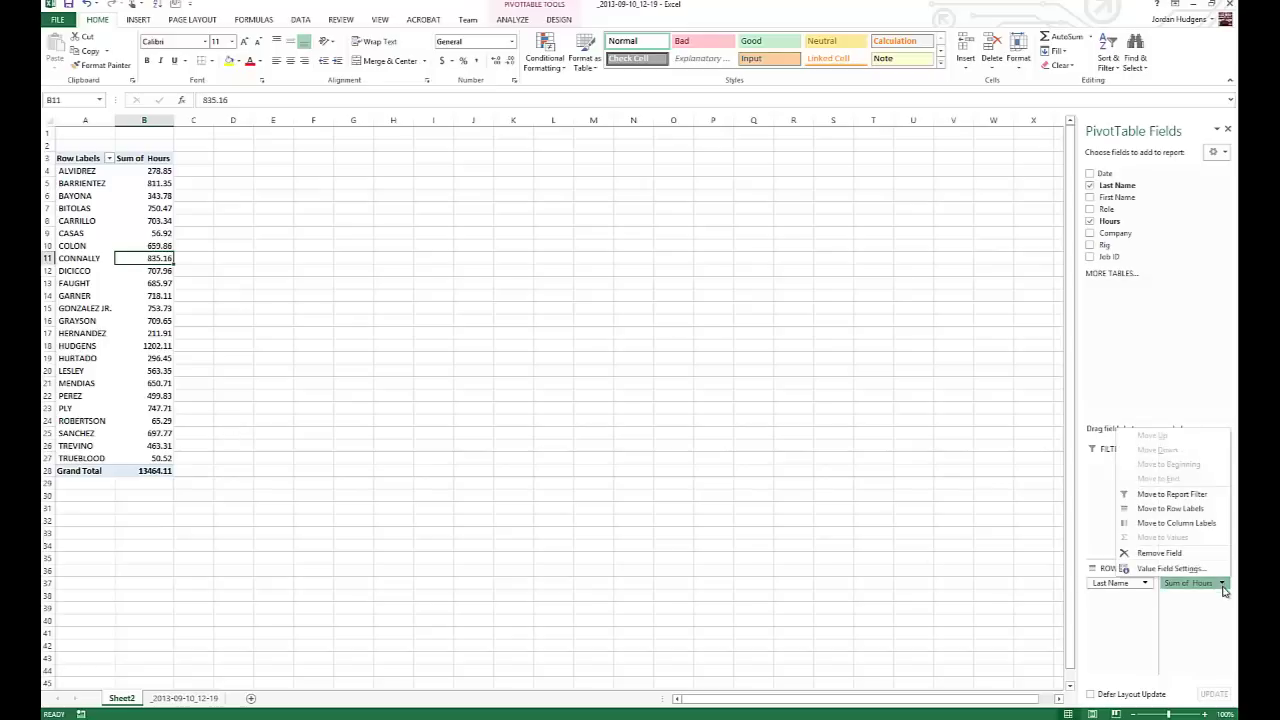
left_click(1207, 596)
left_click_drag(1207, 590, 1148, 314)
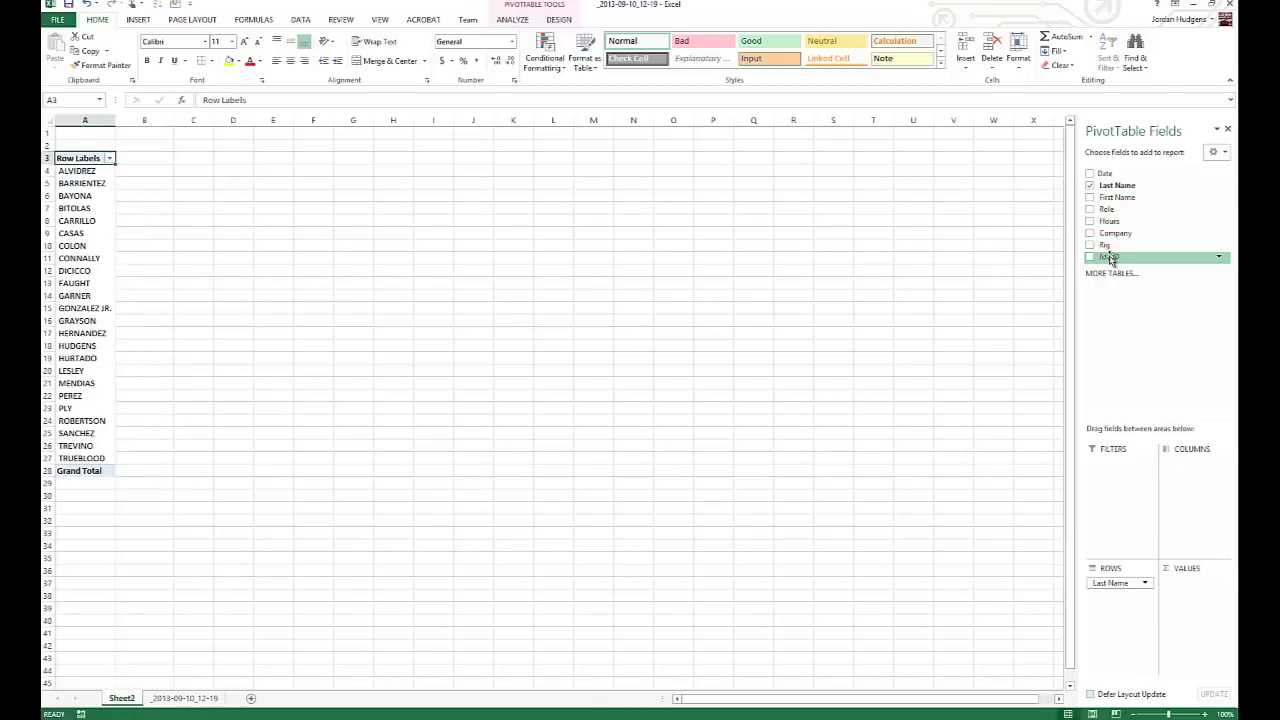
left_click_drag(1110, 258, 1208, 598)
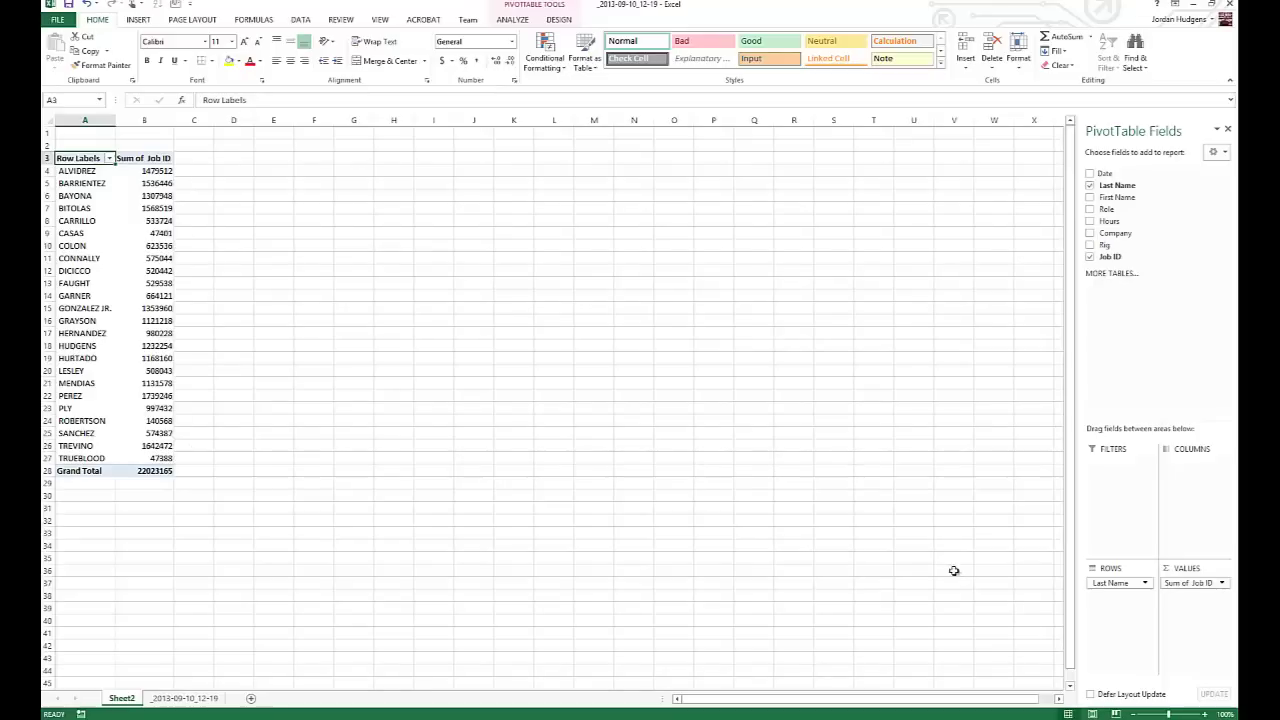
Summarize Job ID by Count, giving BARRIENTEZ 187 jobs and 2693 in total.
left_click(1221, 583)
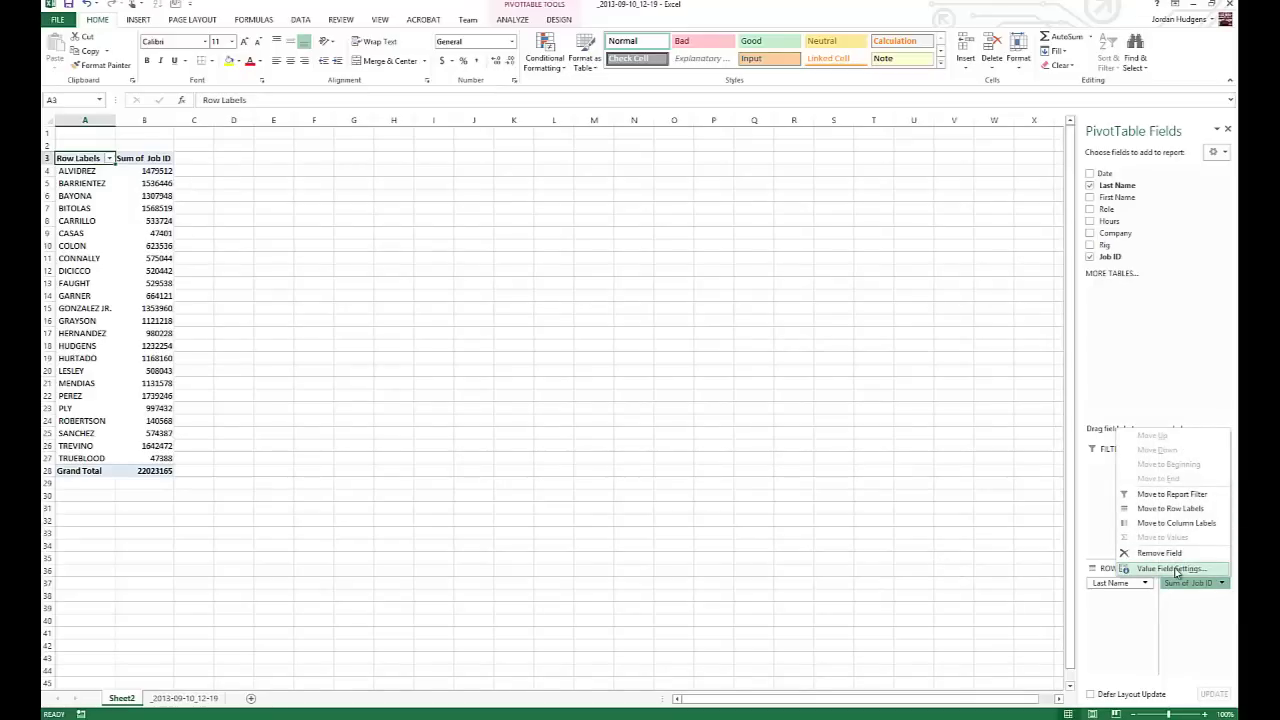
left_click(1176, 569)
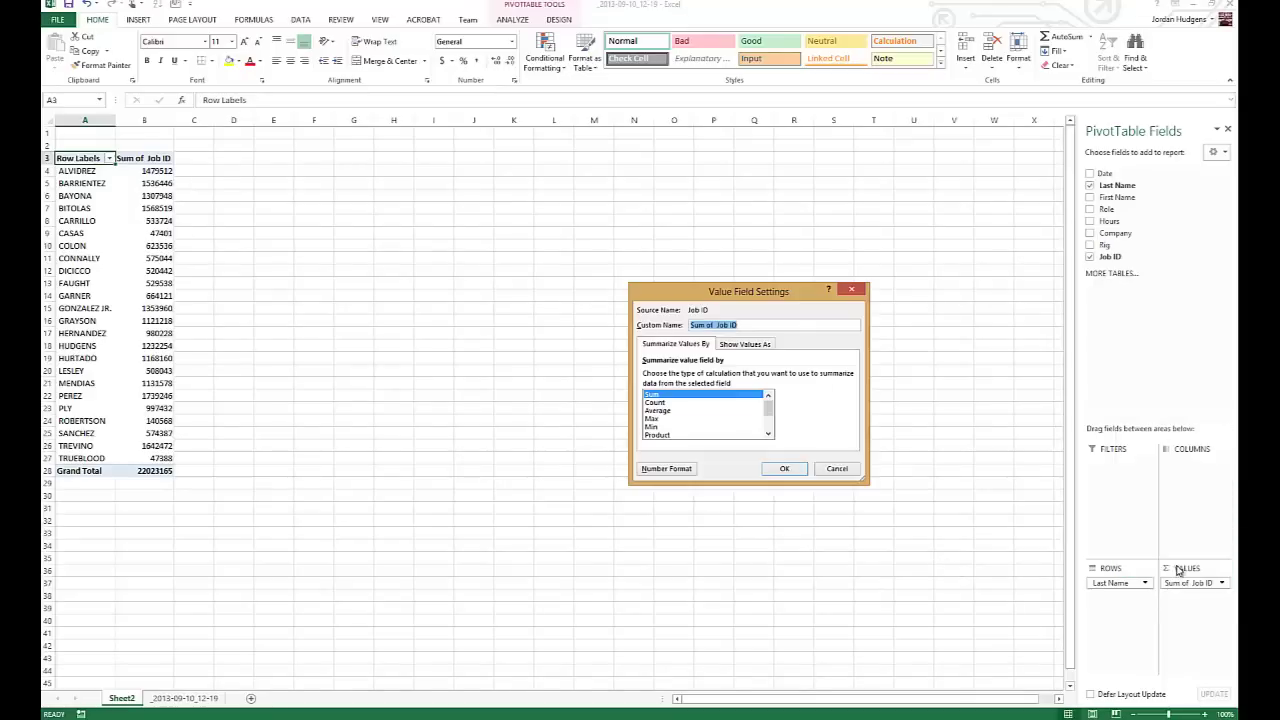
left_click(656, 402)
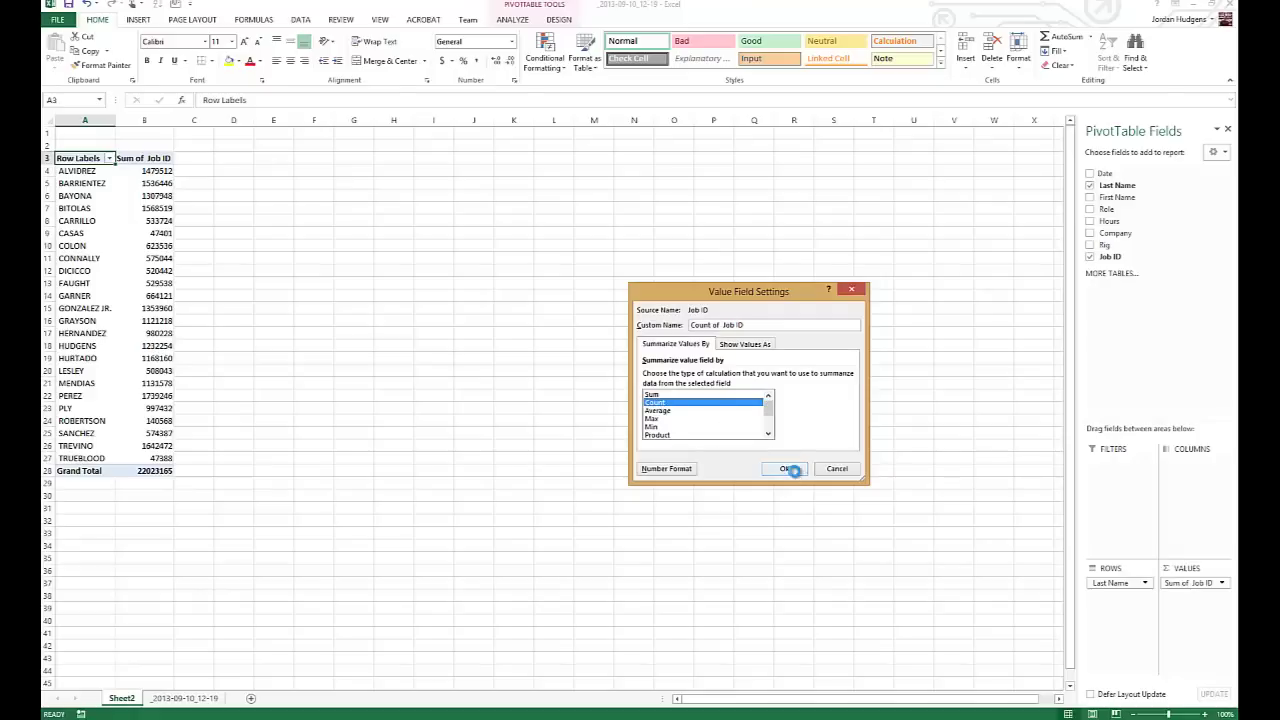
left_click(790, 470)
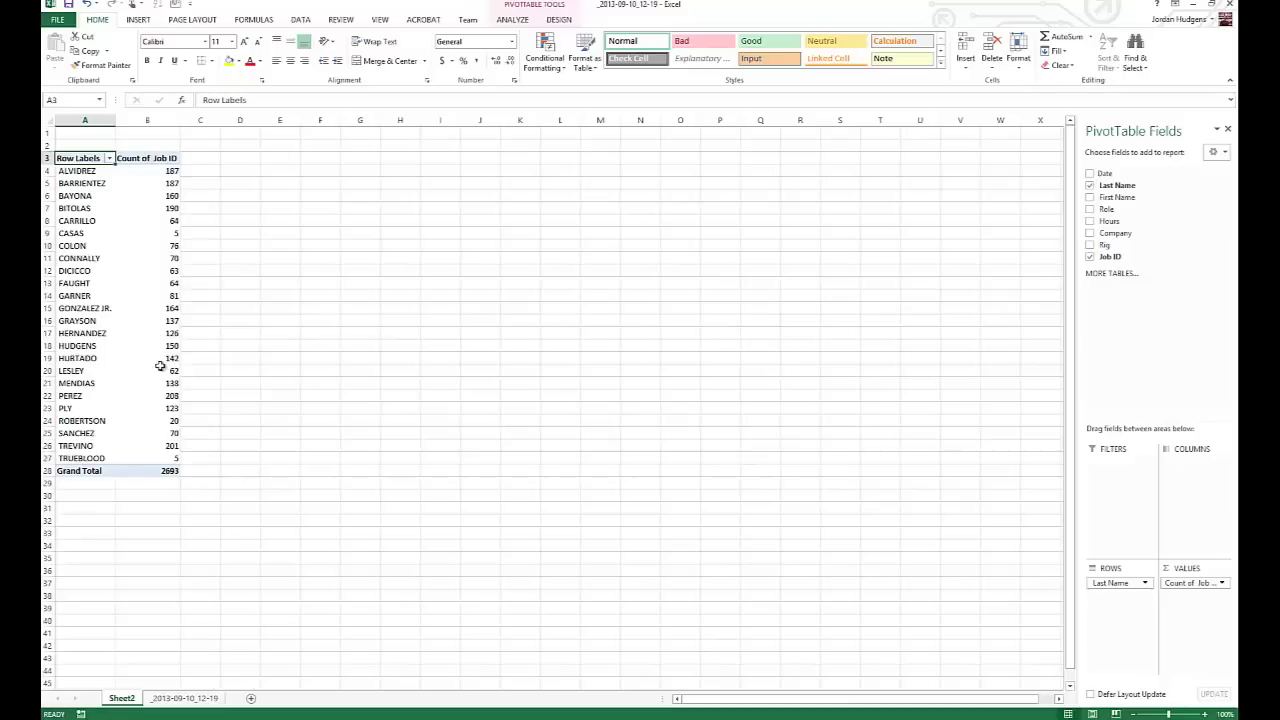
mouse_move(165, 420)
left_click(85, 185)
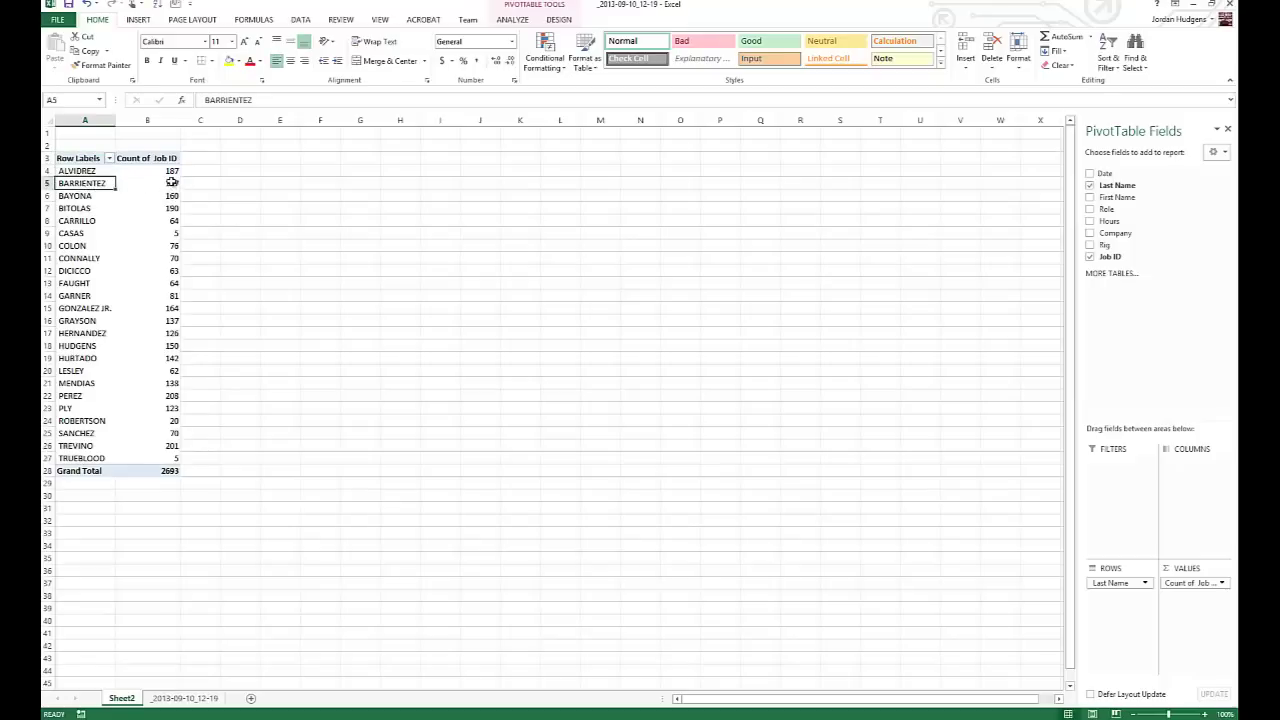
left_click(168, 183)
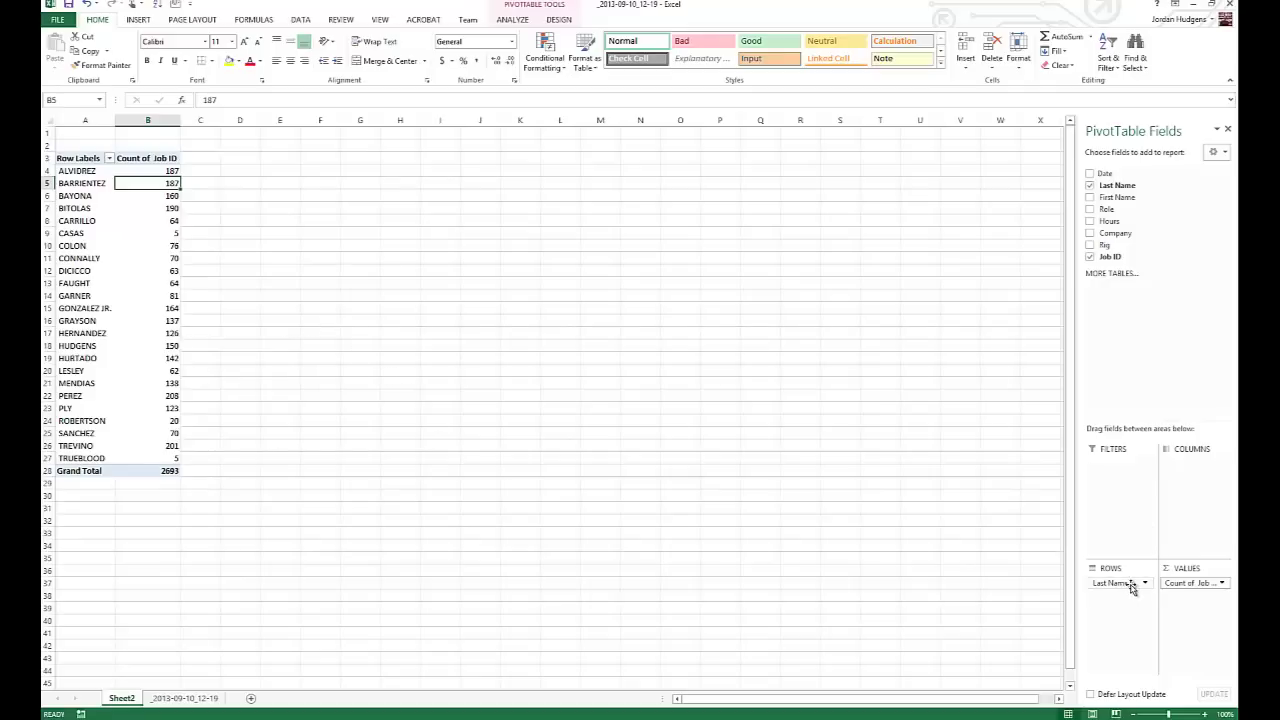
Remove Last Name and Count of Job ID from the pivot, then review the data's Role column.
left_click_drag(1130, 592, 1148, 330)
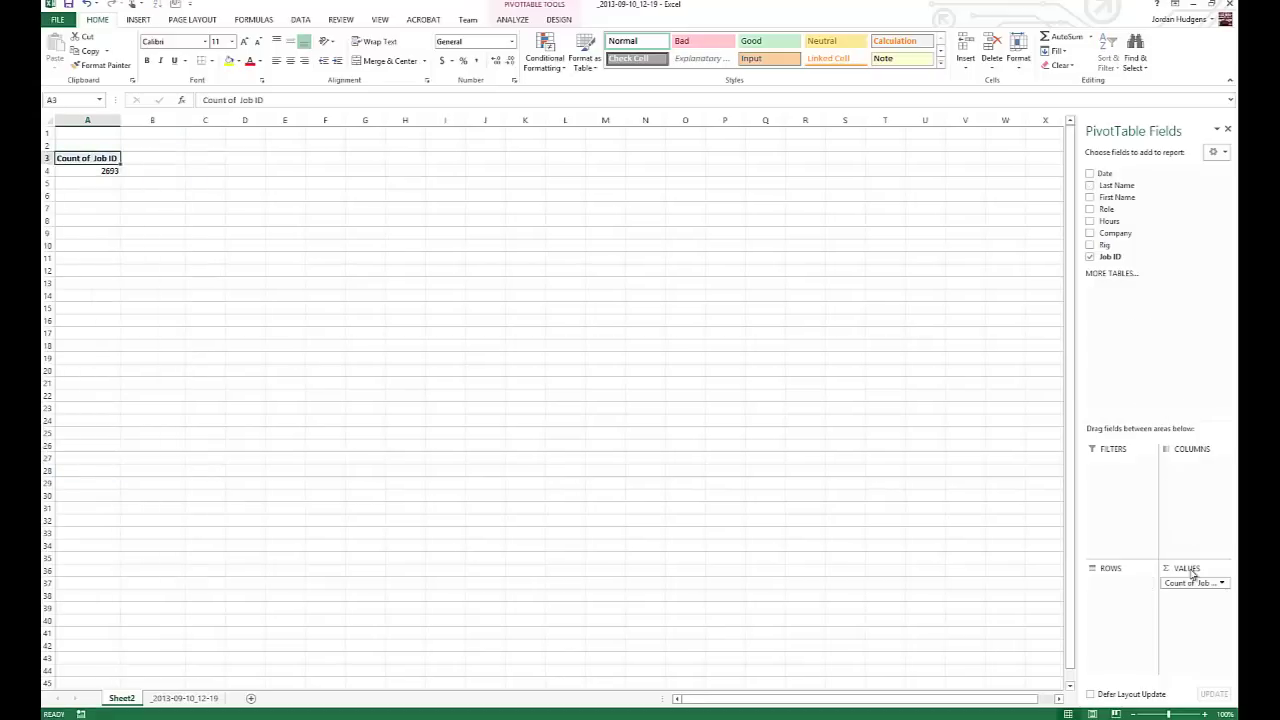
left_click_drag(1194, 582, 1110, 300)
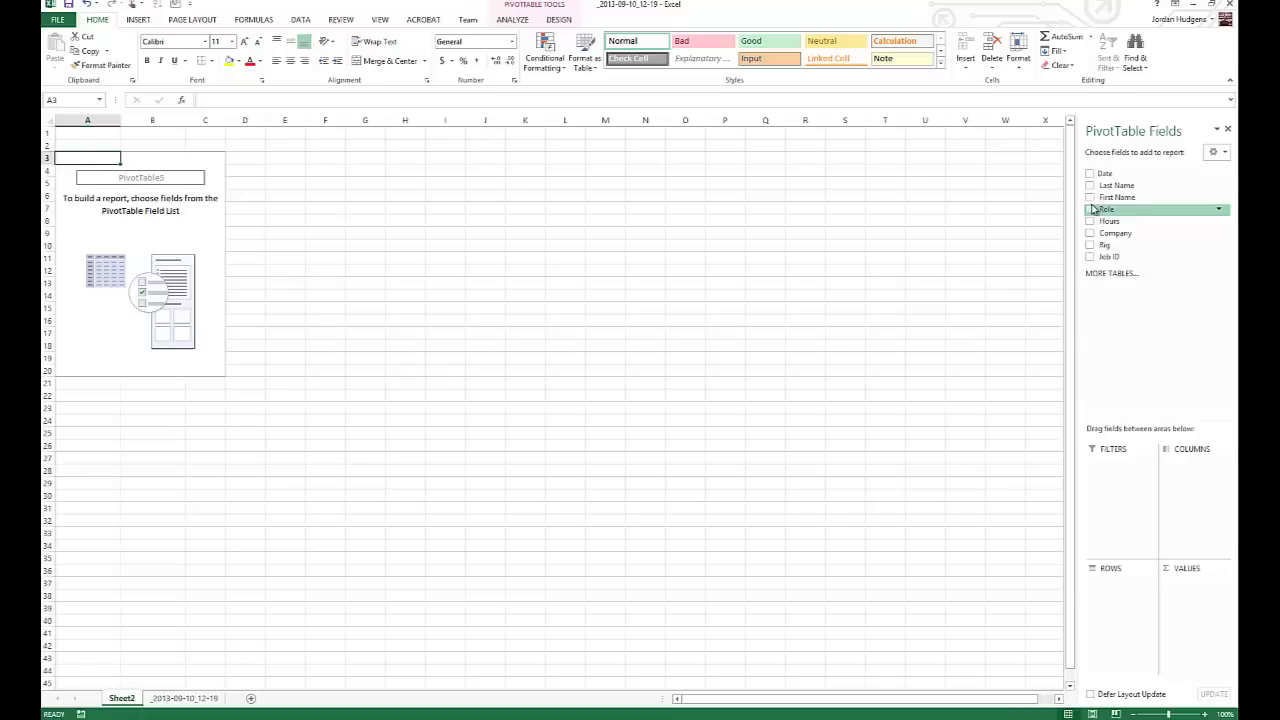
left_click(198, 699)
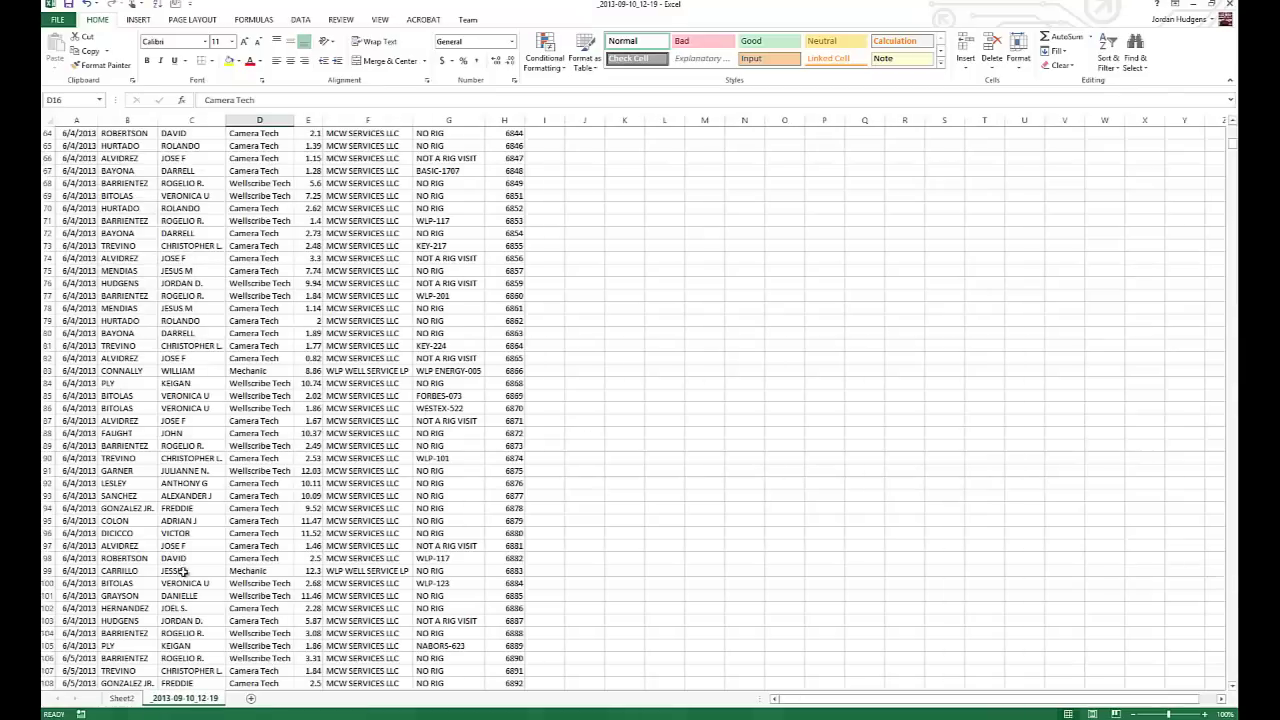
scroll(262, 222, "down", 9)
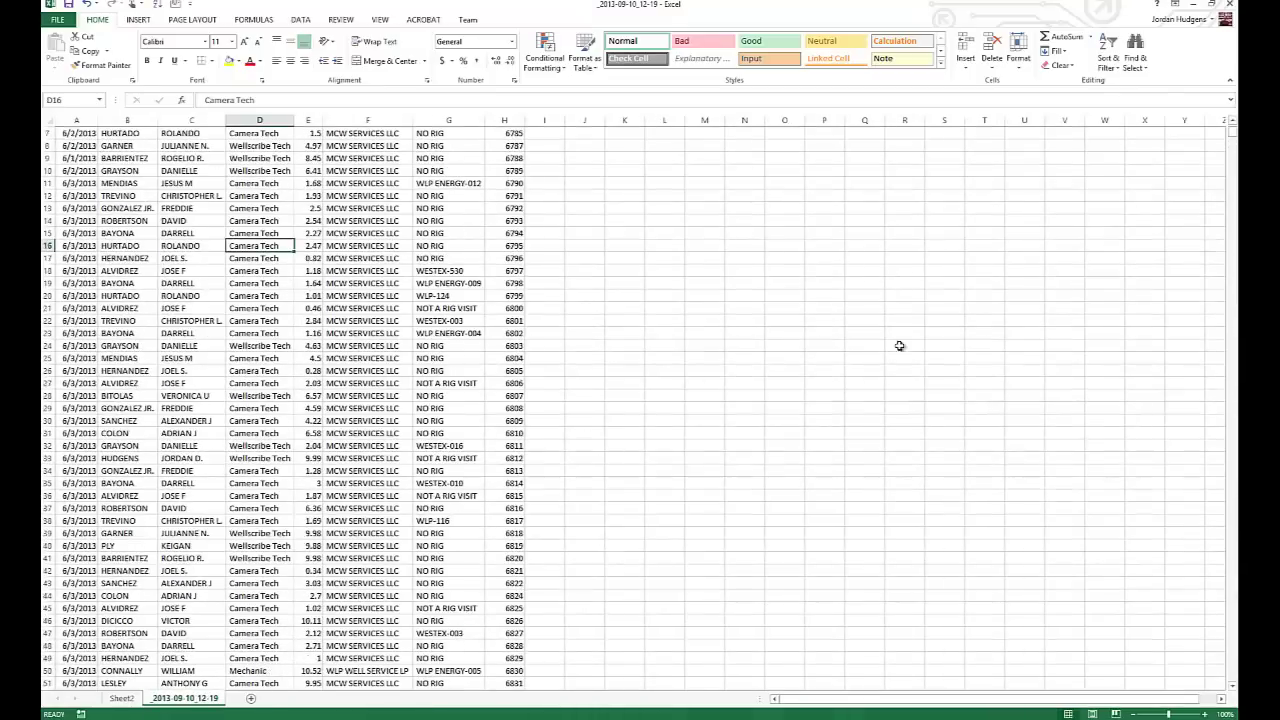
scroll(1129, 280, "up", 9)
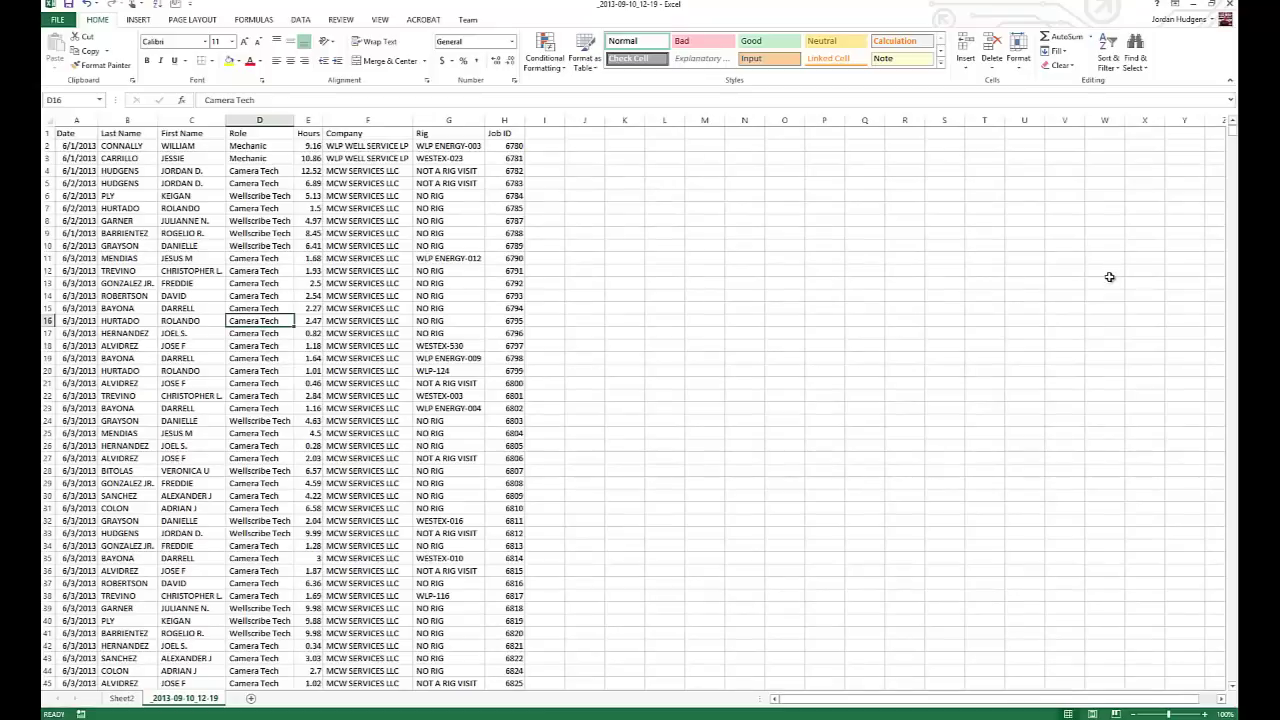
left_click(263, 148)
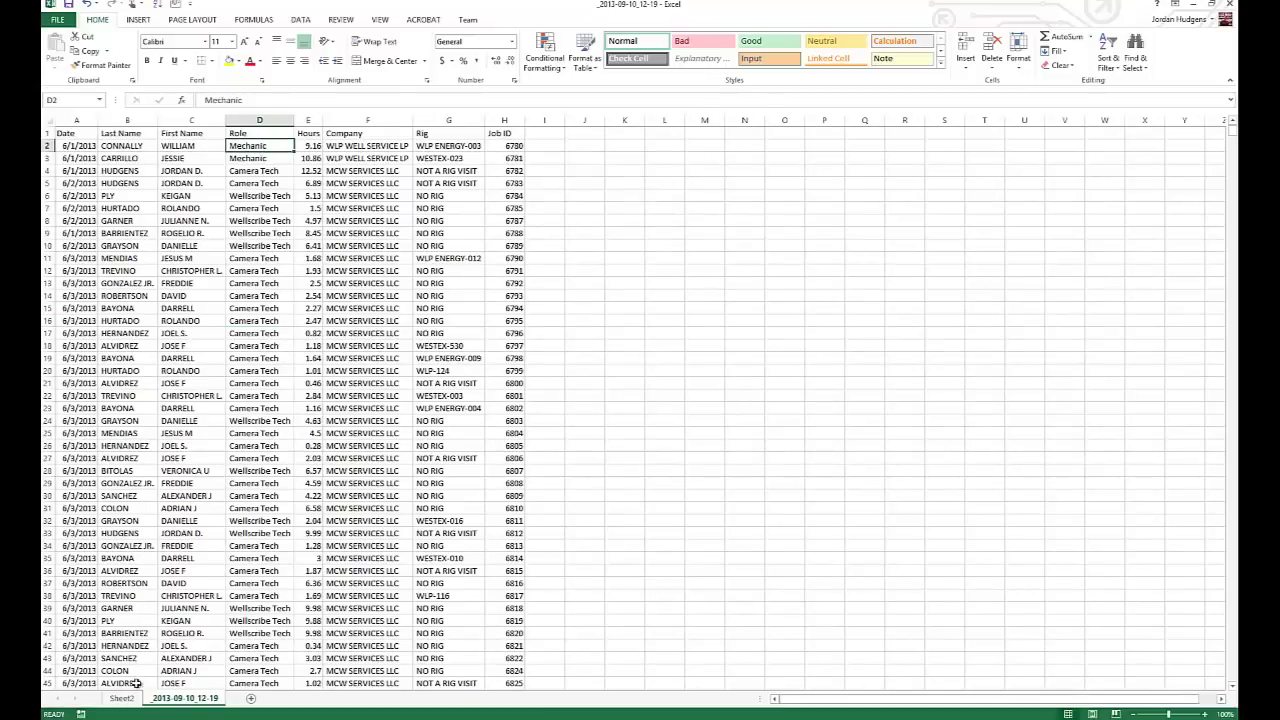
left_click(122, 700)
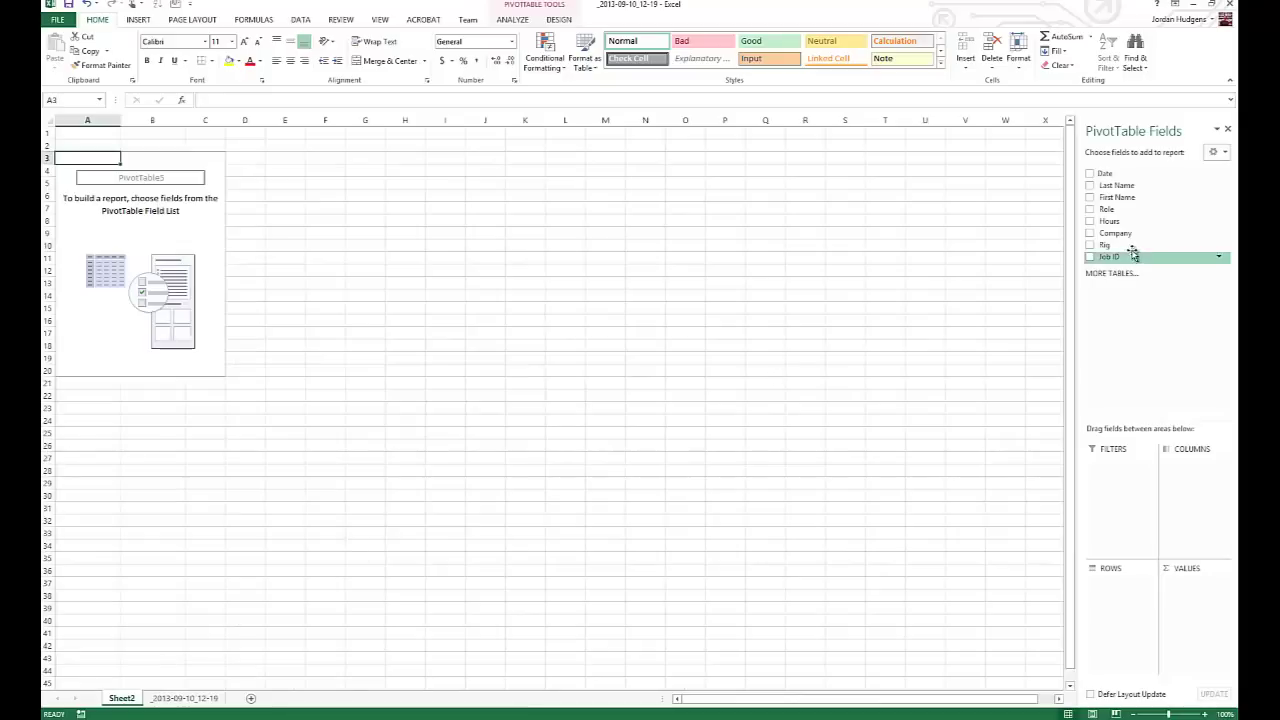
Put Role in rows and Hours in values: Camera Tech 7651.43, Mechanic 1538.5, Wellscribe Tech 4372.07.
left_click_drag(1106, 210, 1133, 607)
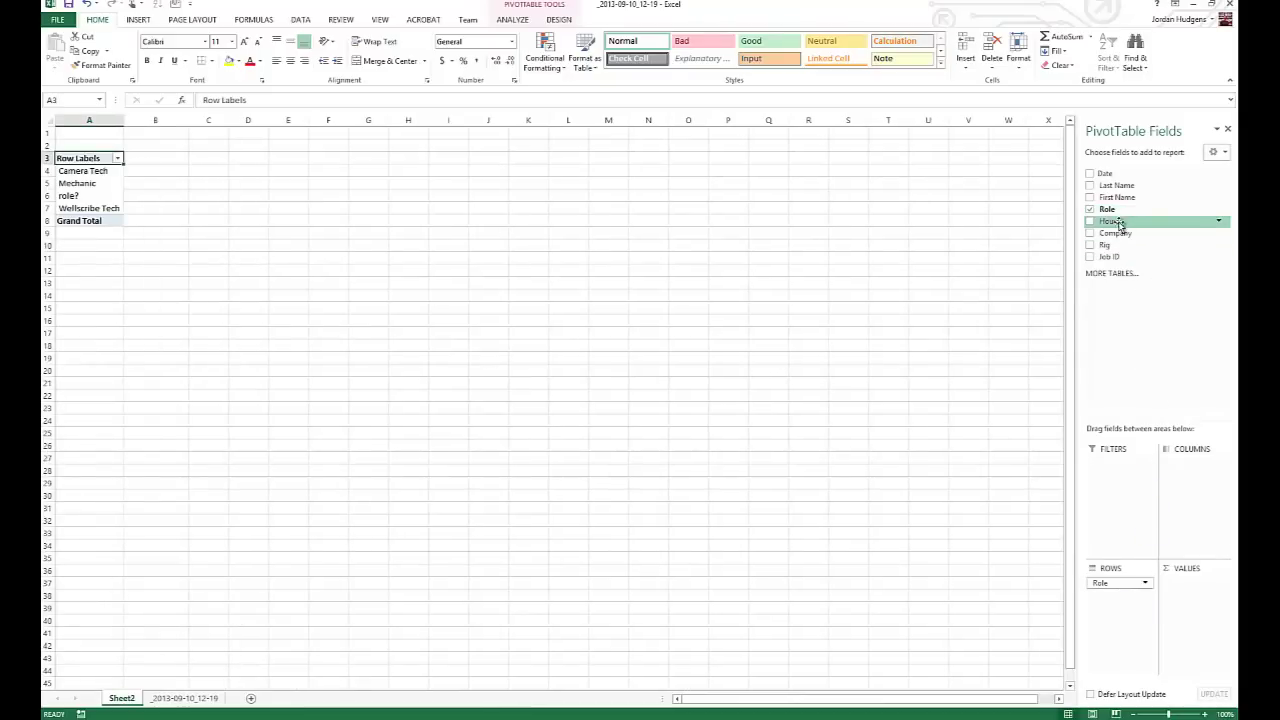
left_click_drag(1118, 222, 1197, 618)
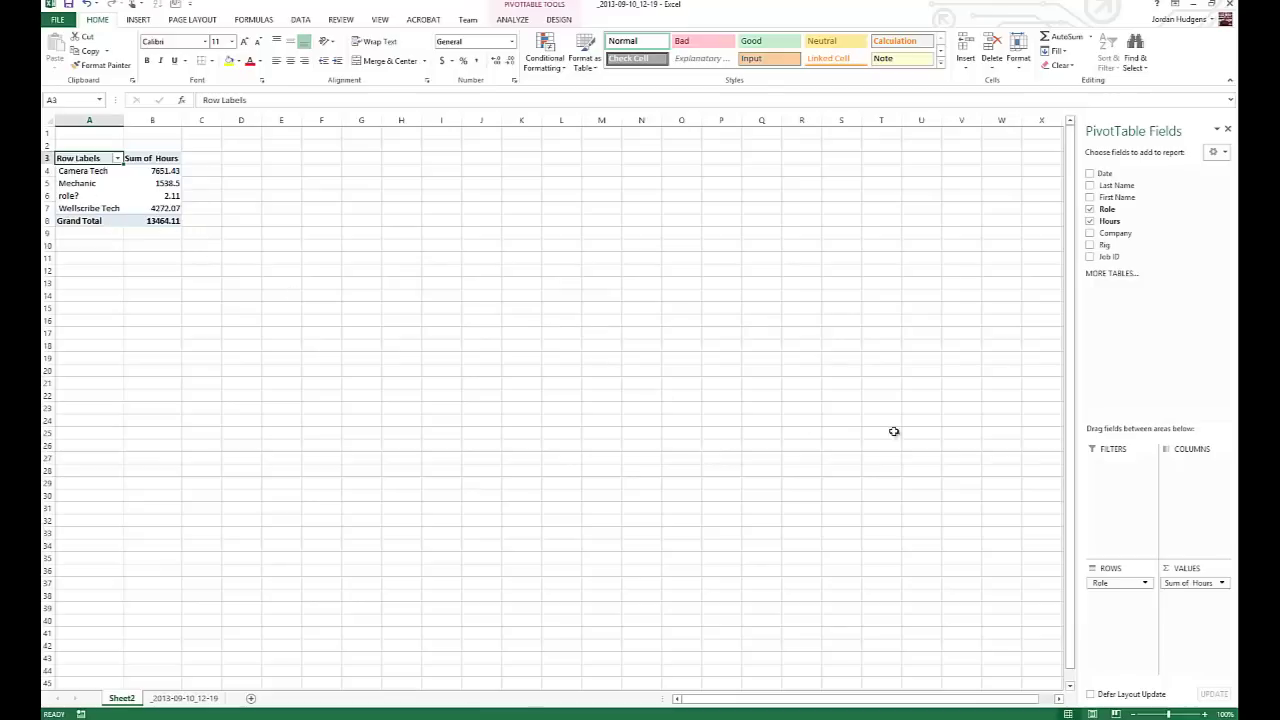
left_click(1222, 584)
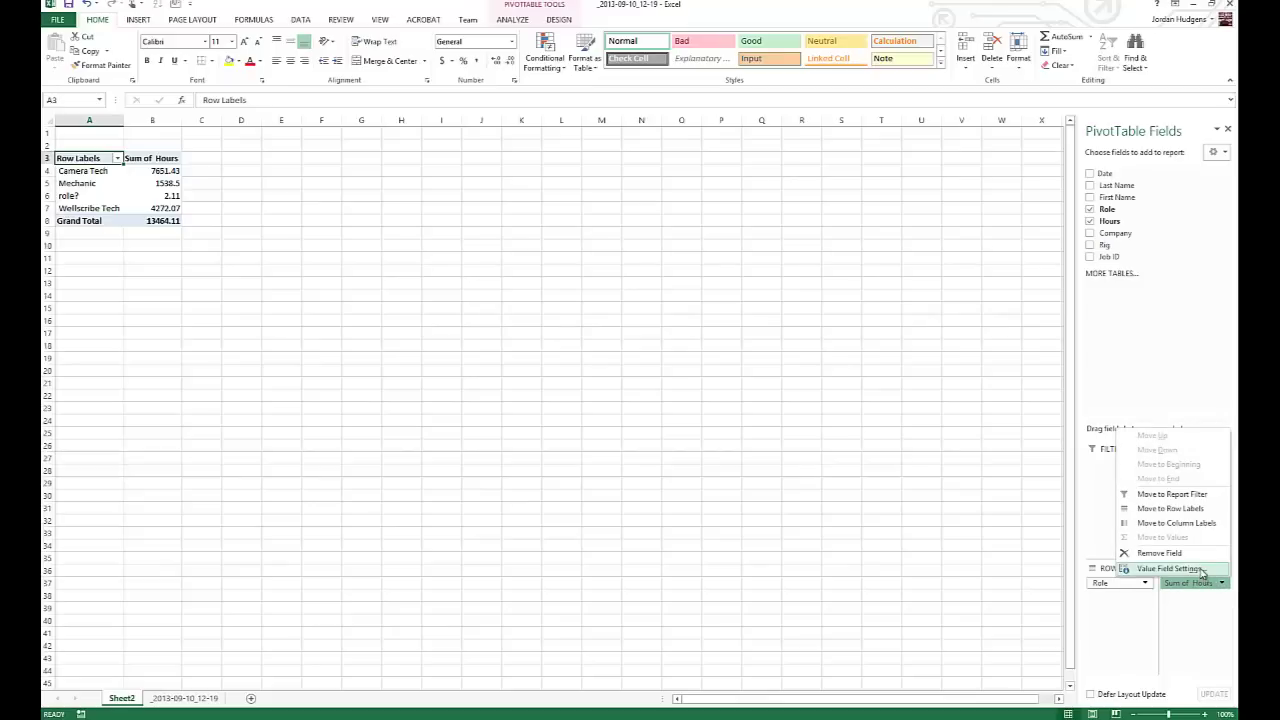
Summarize Hours by Average in the role pivot (Camera Tech 4.31, Mechanic 11.48, Wellscribe Tech 5.47).
left_click(1203, 569)
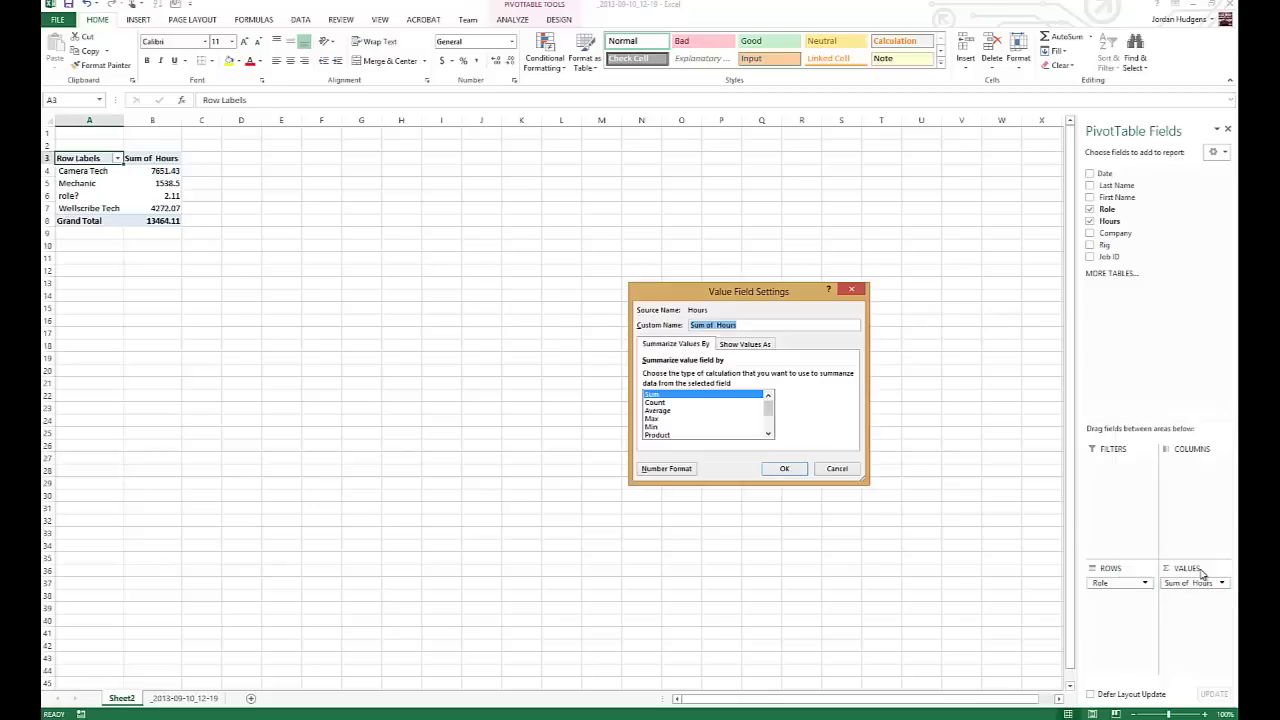
left_click(676, 411)
left_click(786, 468)
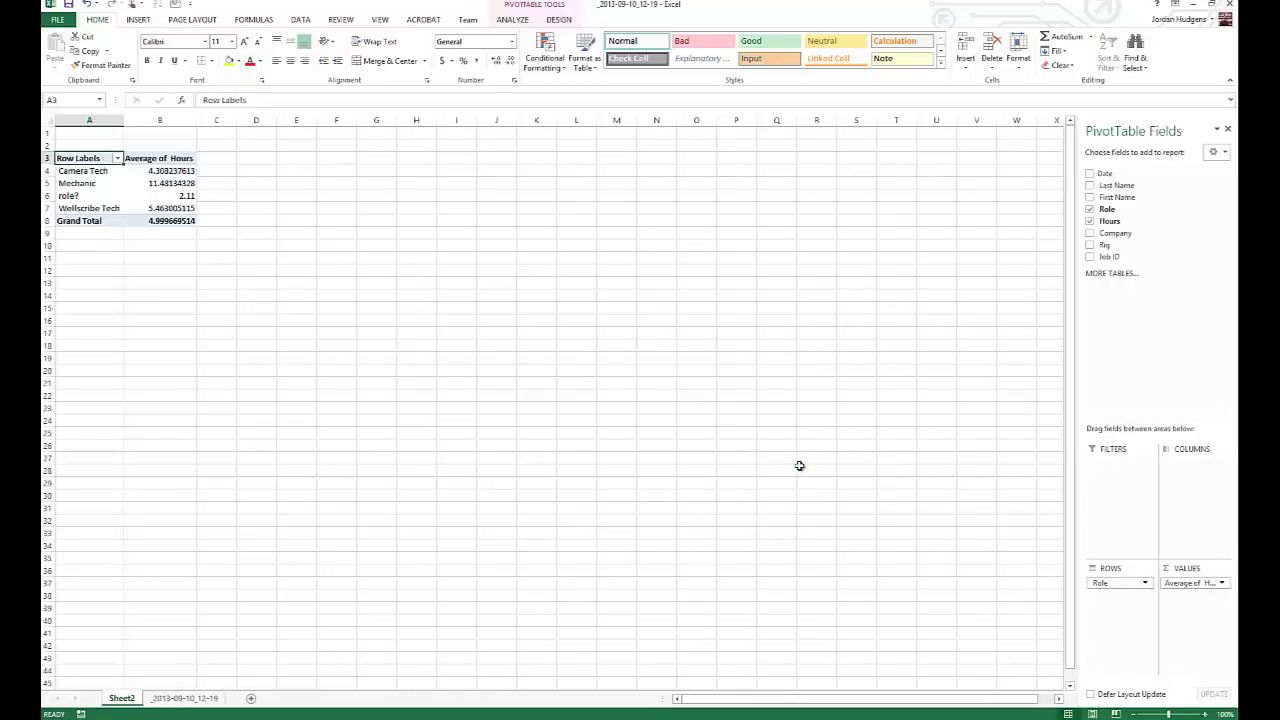
left_click(245, 220)
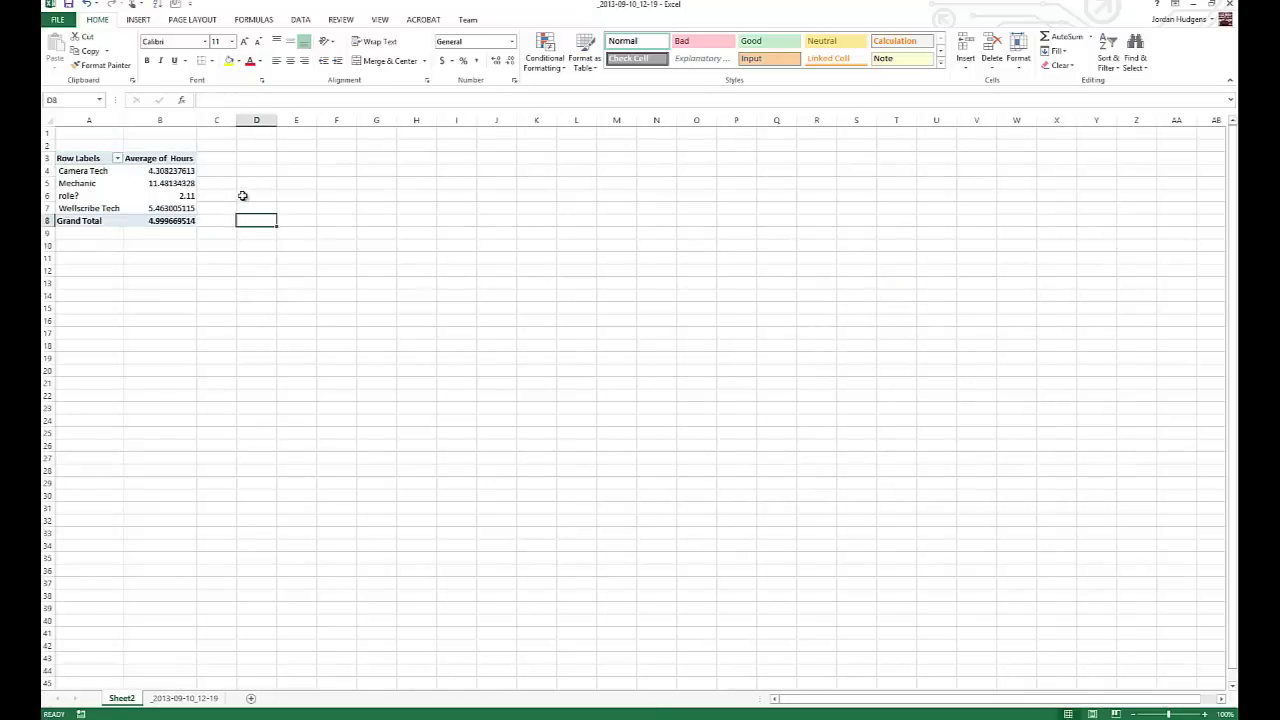
mouse_move(178, 172)
left_click(180, 196)
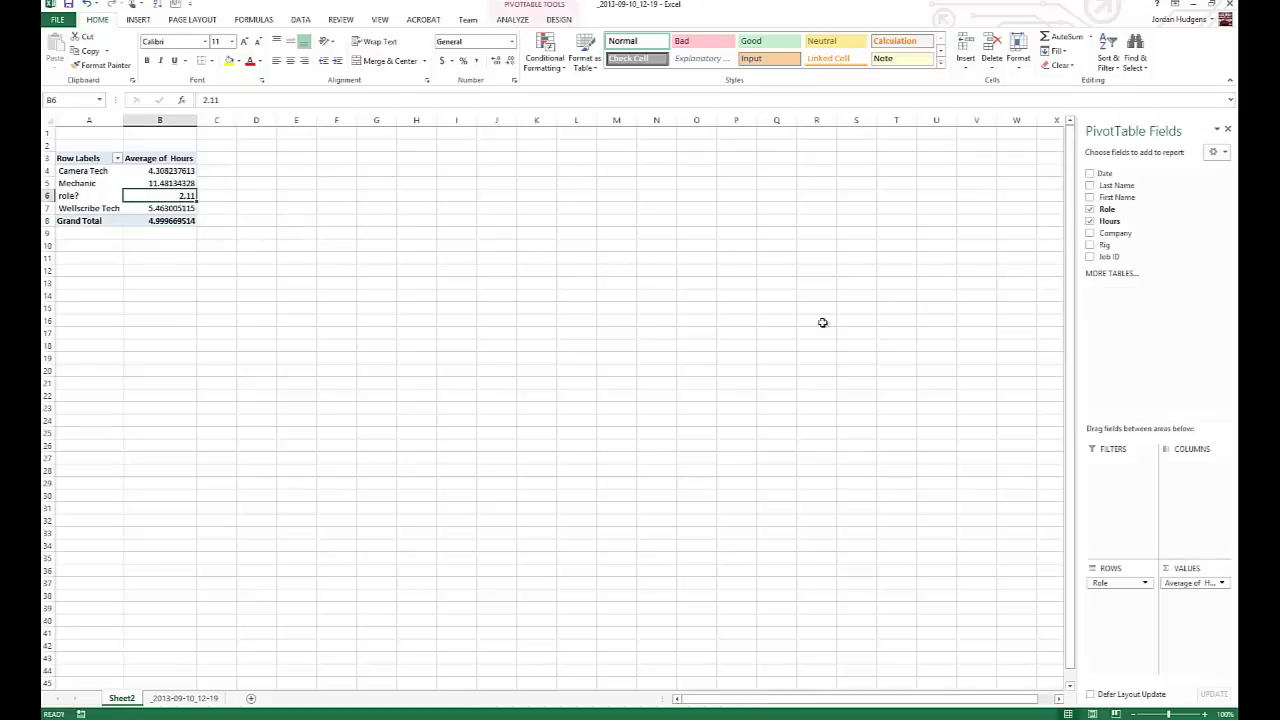